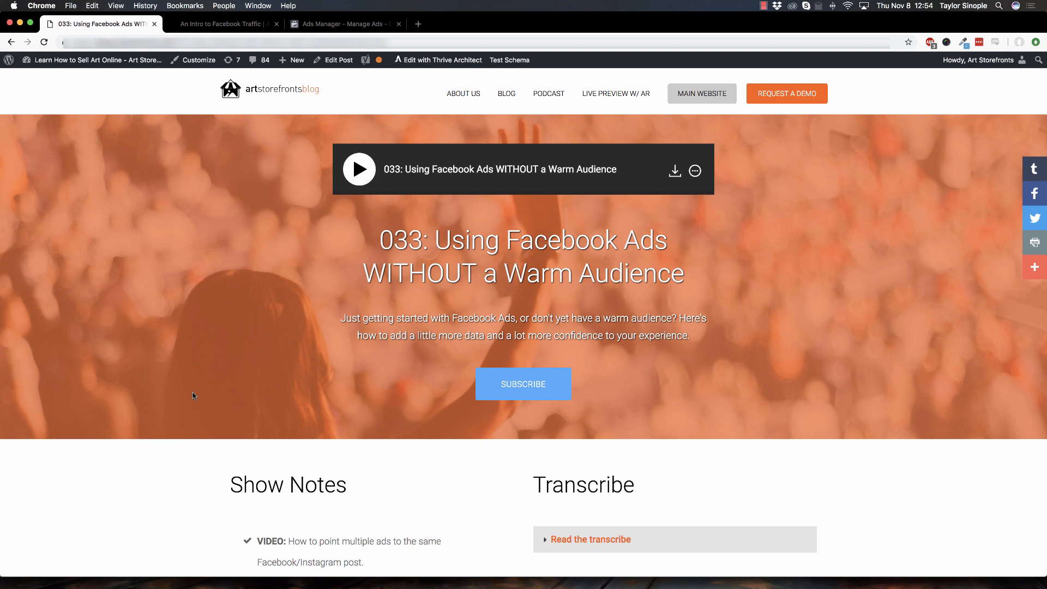
# - Close the An Intro to Facebook Traffic episode page and switch to Ads Manager
pyautogui.hotkey('ctrl', 'Tab')
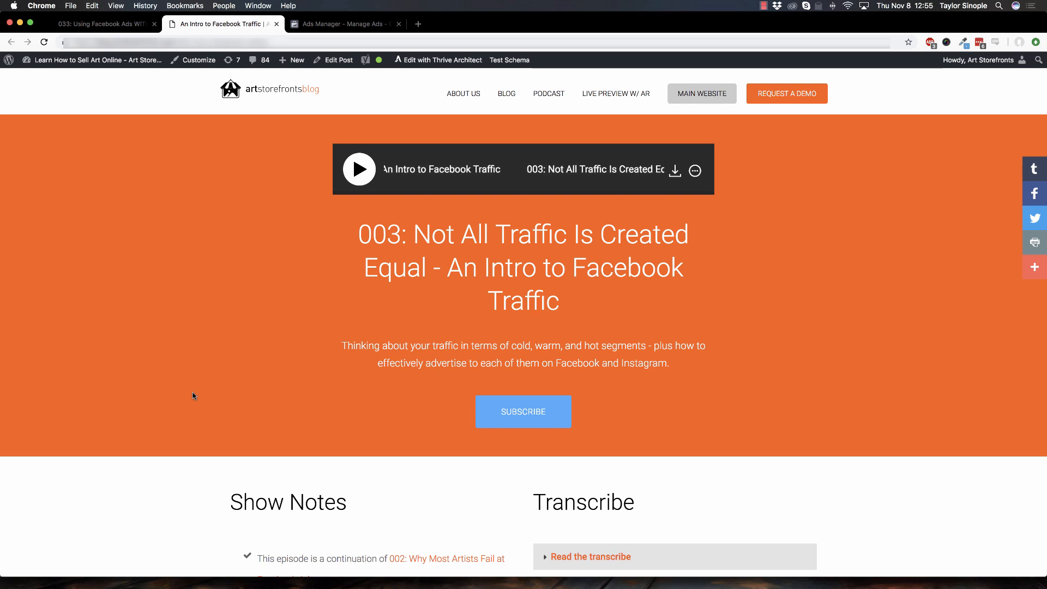
pyautogui.press('super+w')
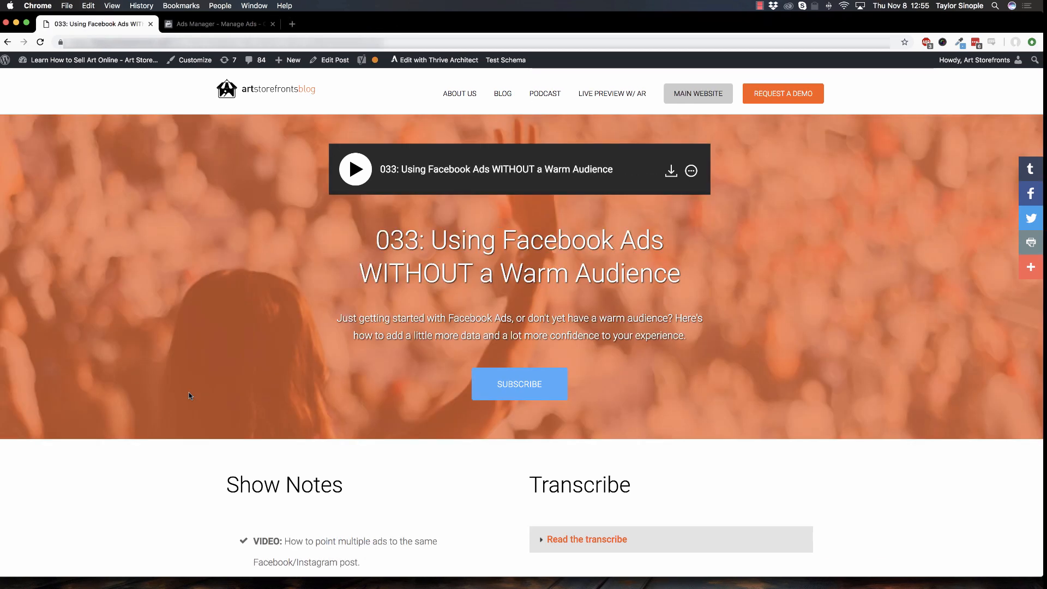
pyautogui.hotkey('ctrl', 'Tab')
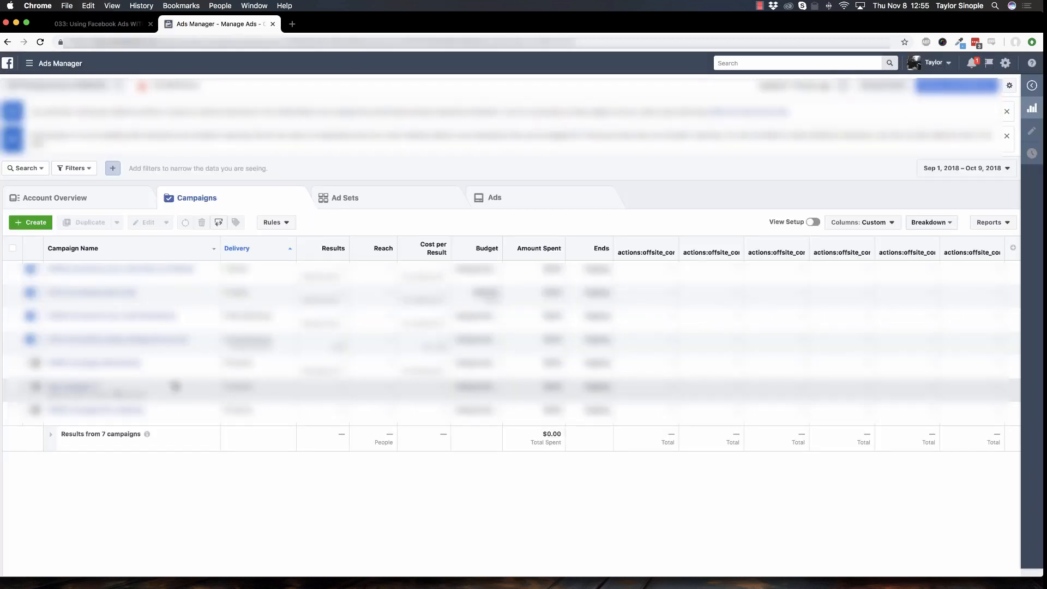
# - Start a new campaign named "COLD (traffic) - Recent Content Release" with the Traffic objective
pyautogui.click(31, 222)
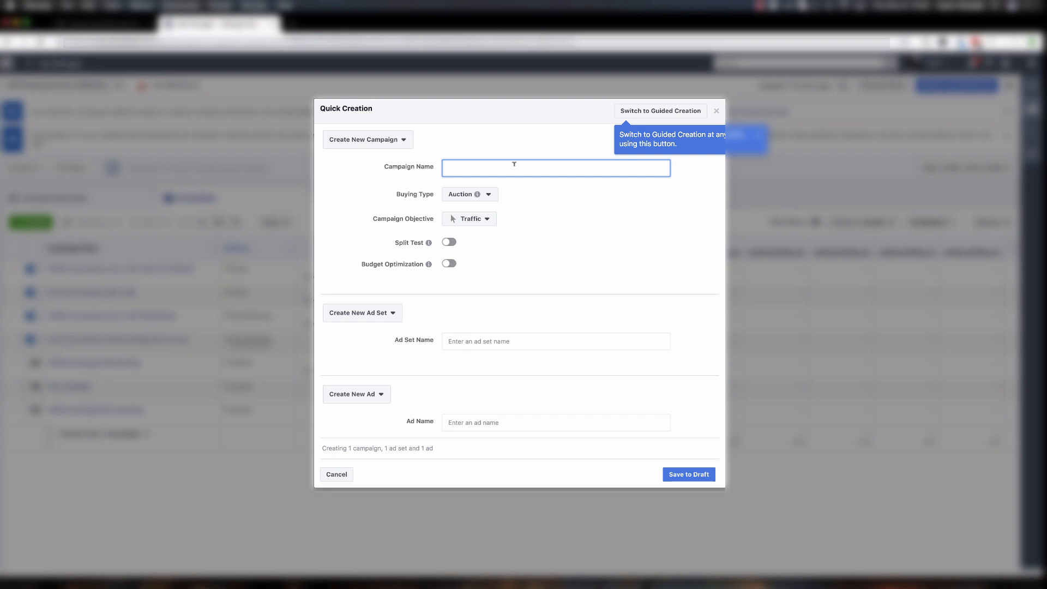
pyautogui.write('COLD')
pyautogui.click(482, 221)
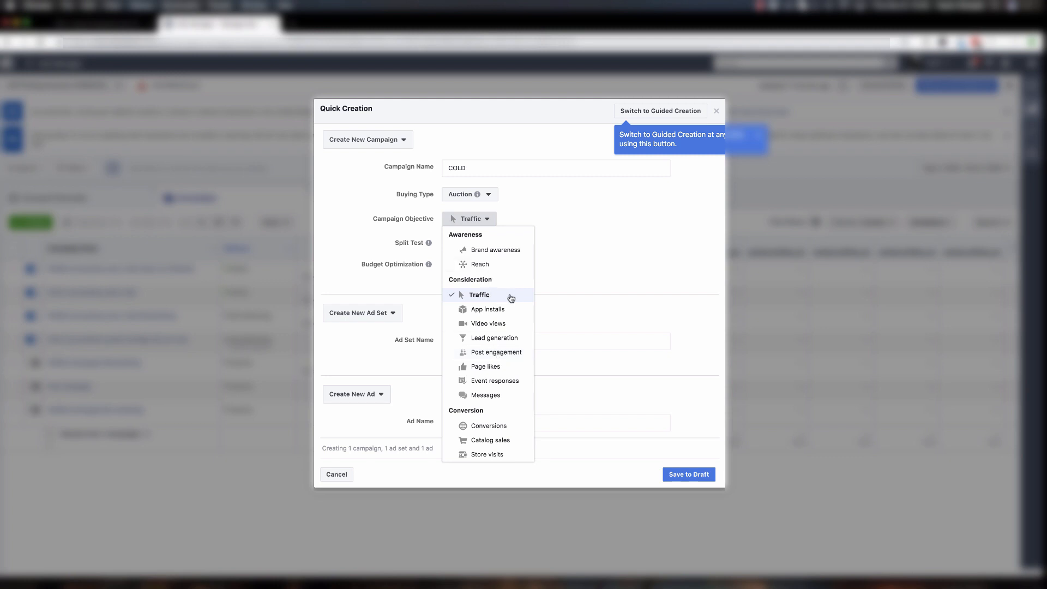
pyautogui.click(580, 279)
pyautogui.click(502, 165)
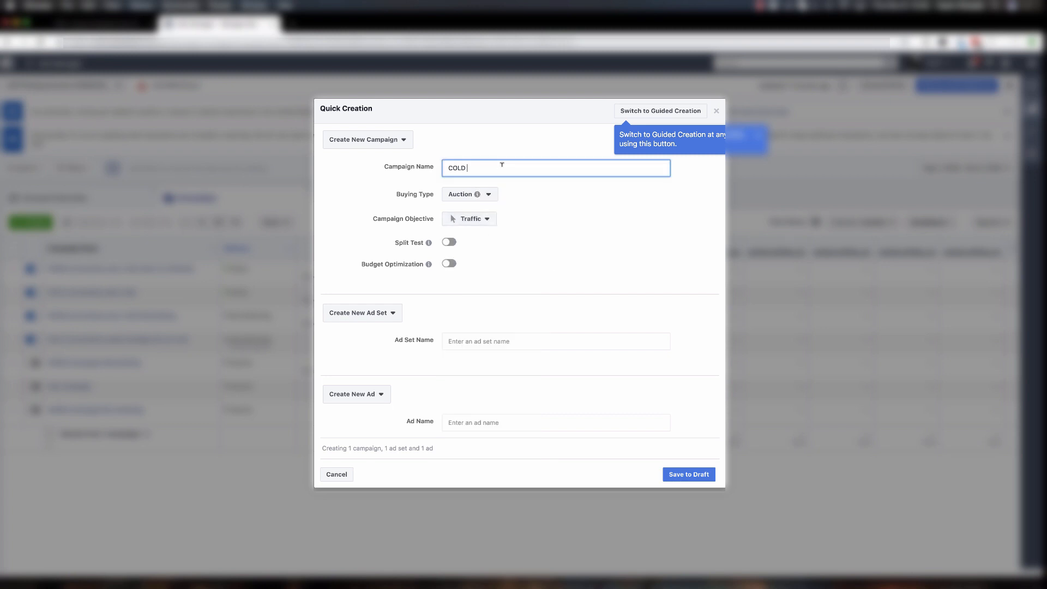
pyautogui.write('(traffic) -')
pyautogui.write('Recent Content Release')
# - Name the new ad set "fine art + boats / boating interests, 40-65+, USA"
pyautogui.click(473, 341)
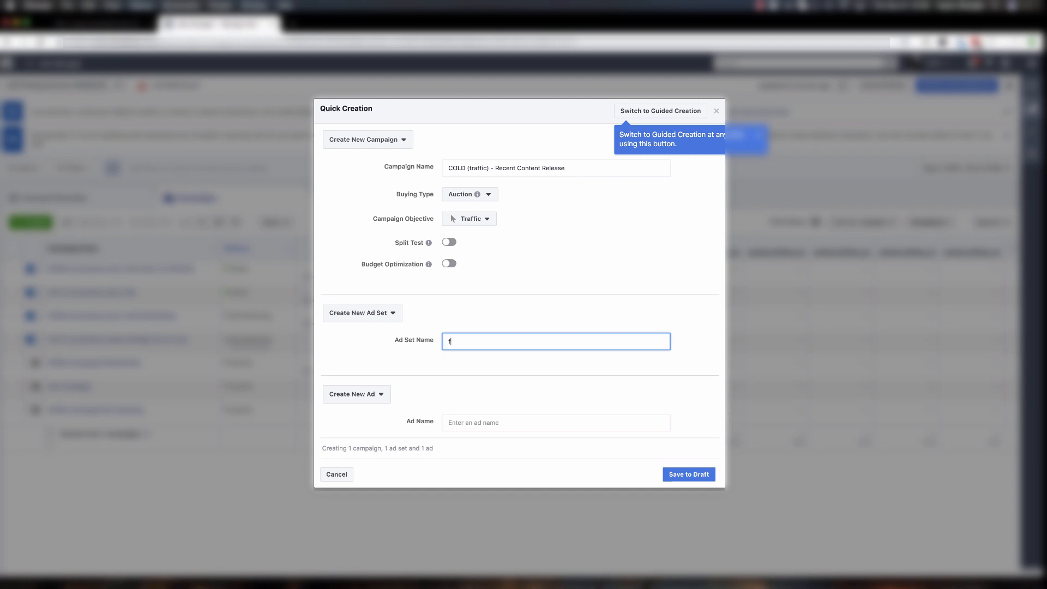
pyautogui.write('ine art +')
pyautogui.write(' boats')
pyautogui.write(' / boating ')
pyautogui.write('inte')
pyautogui.write(' interests')
# - Skip creating an ad and save the campaign and ad set to draft
pyautogui.click(369, 395)
pyautogui.click(354, 427)
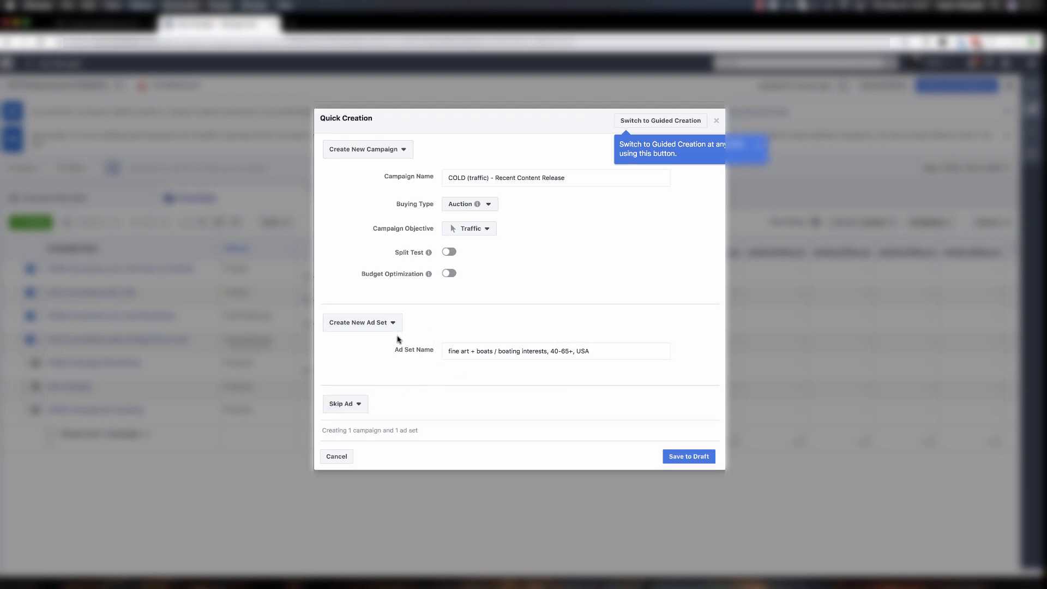
pyautogui.click(676, 458)
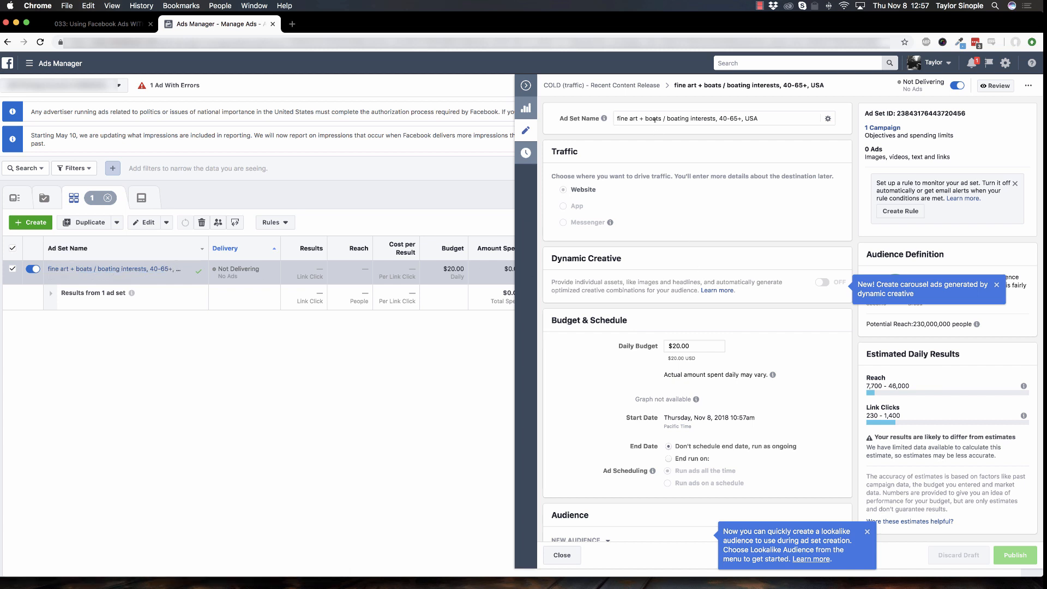
# - Set the ad set's daily budget to $5.00
pyautogui.moveTo(99, 280)
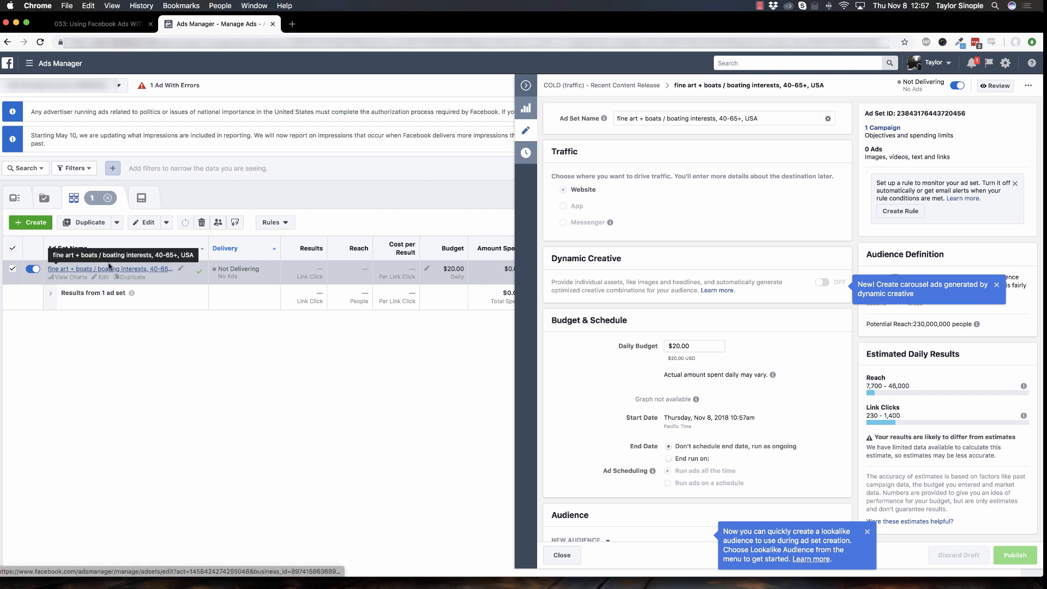
pyautogui.scroll(-2, 676, 344)
pyautogui.click(671, 305)
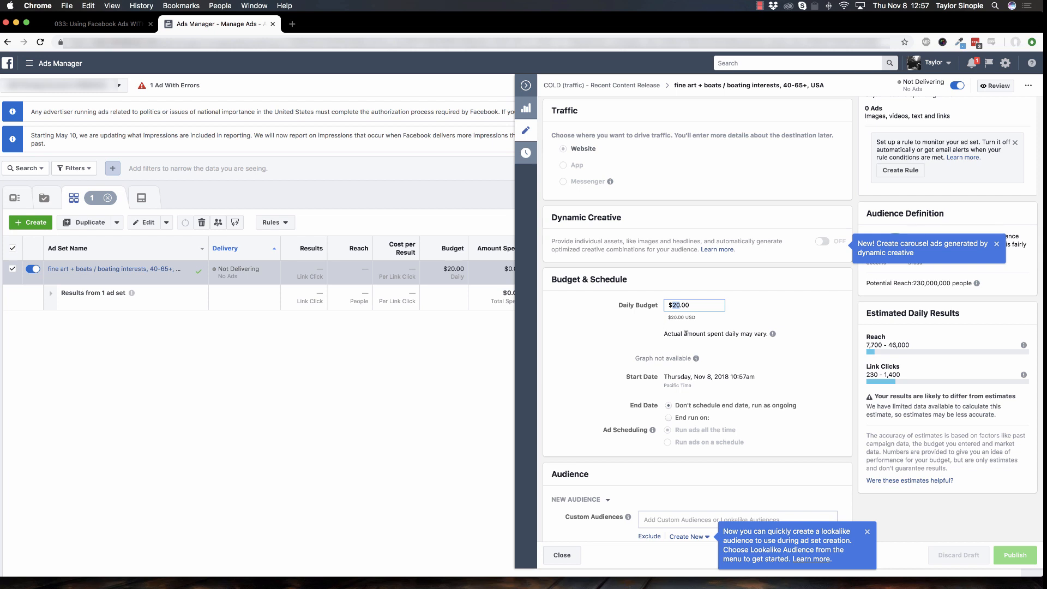
pyautogui.write('5')
pyautogui.click(610, 348)
# - Set the audience's minimum age to 40
pyautogui.scroll(-3, 611, 348)
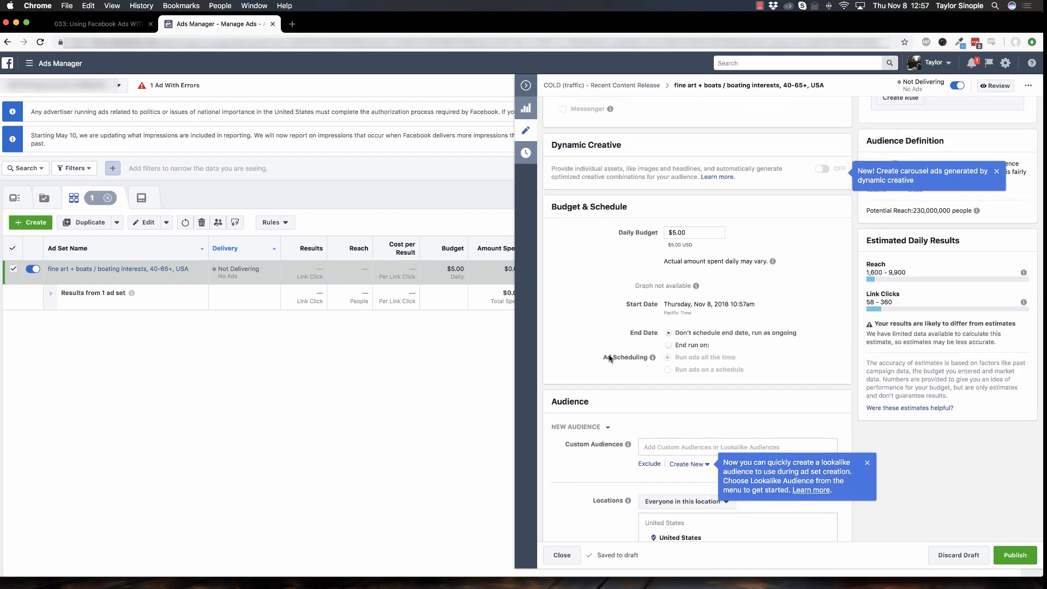
pyautogui.scroll(-5, 610, 360)
pyautogui.scroll(-2, 611, 362)
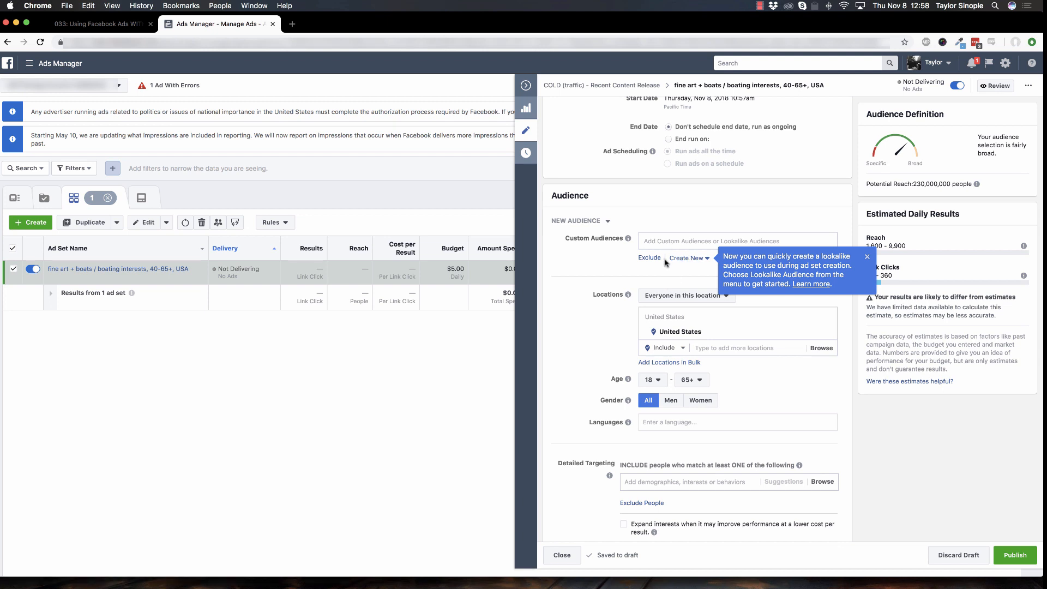
pyautogui.scroll(-2, 666, 263)
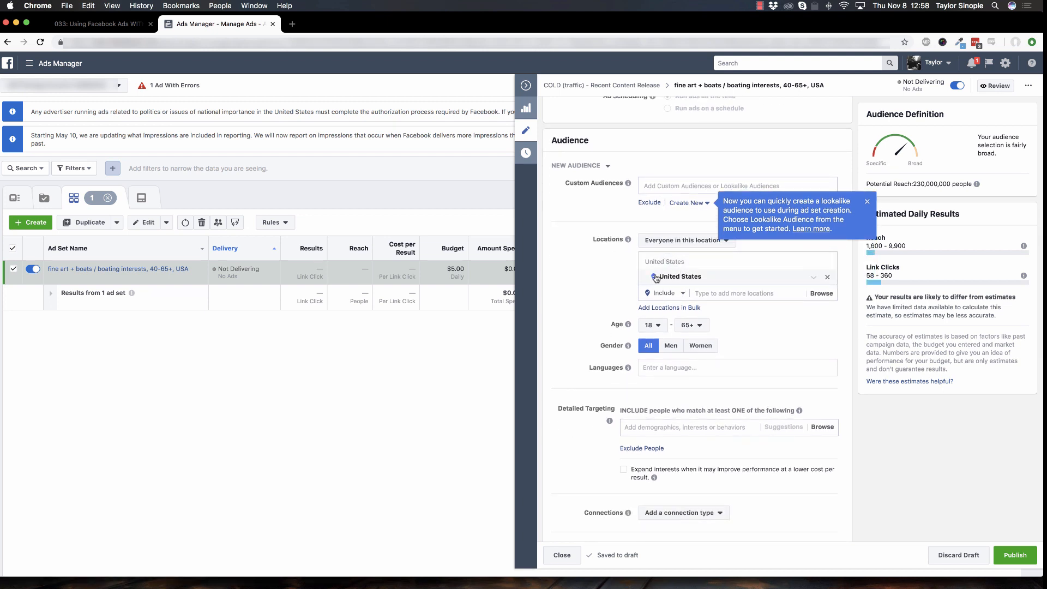
pyautogui.scroll(-2, 696, 283)
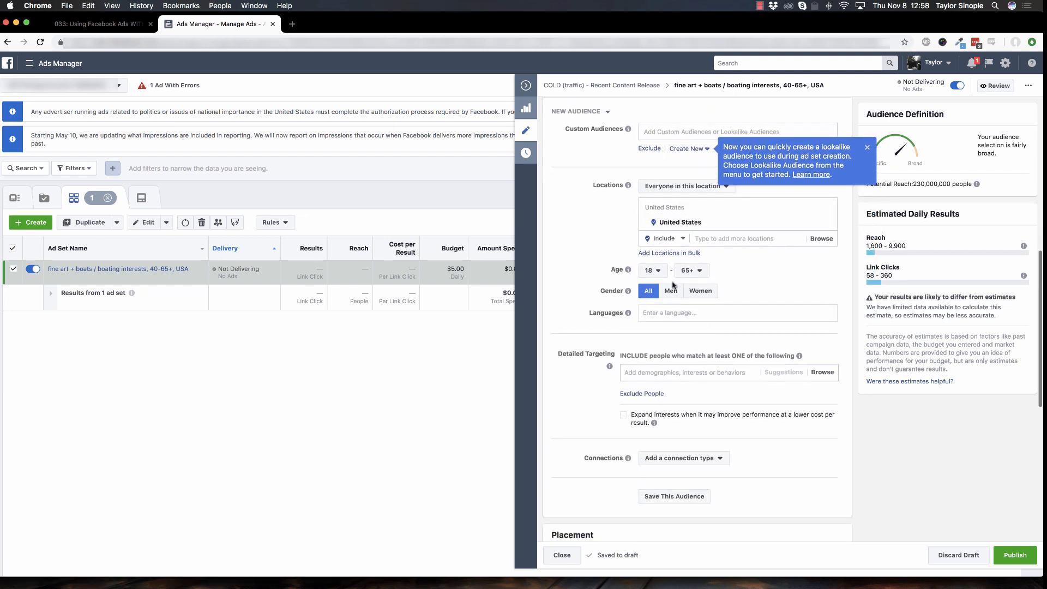
pyautogui.click(650, 270)
pyautogui.scroll(-3, 657, 357)
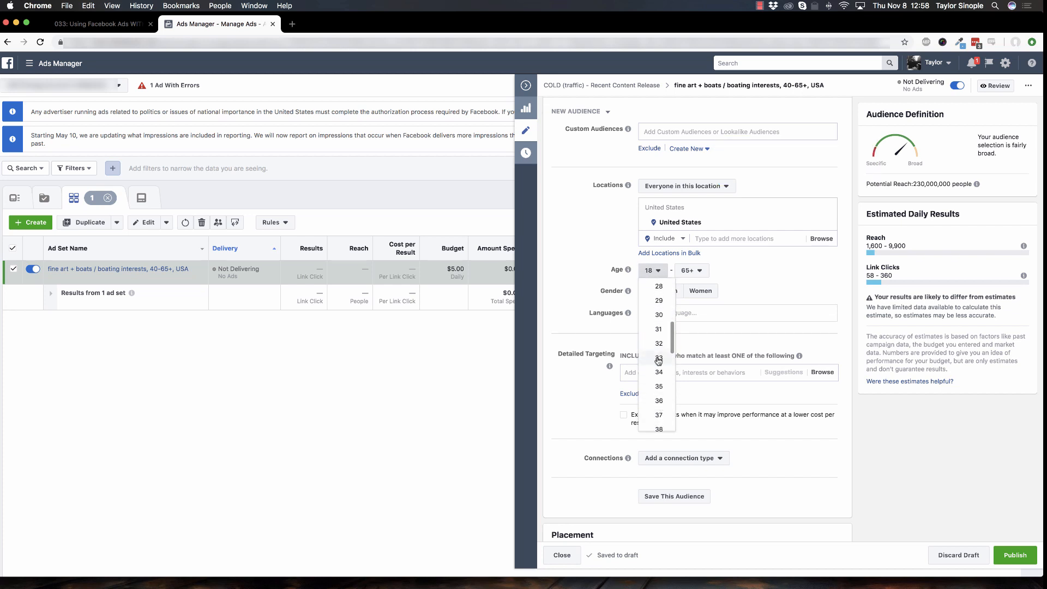
pyautogui.click(655, 385)
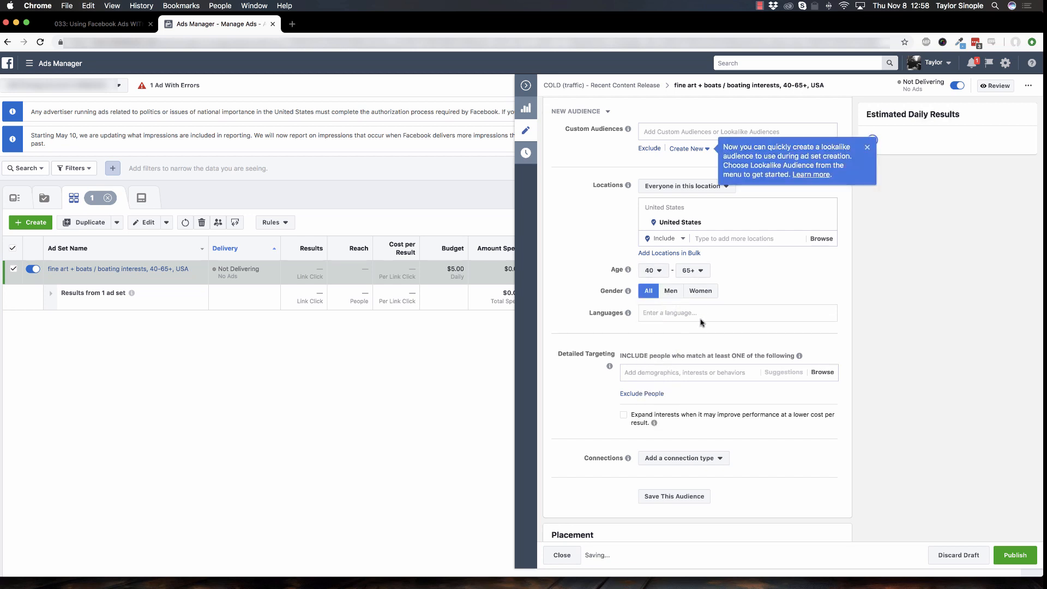
# - Add the Fine art interest to the ad set's detailed targeting
pyautogui.scroll(-1, 704, 270)
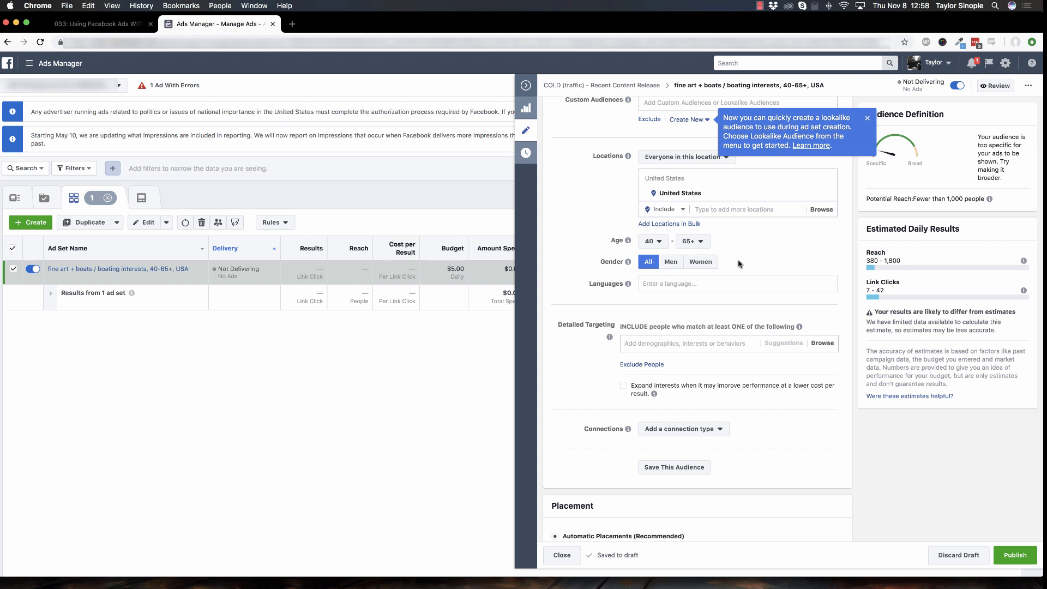
pyautogui.scroll(-1, 690, 300)
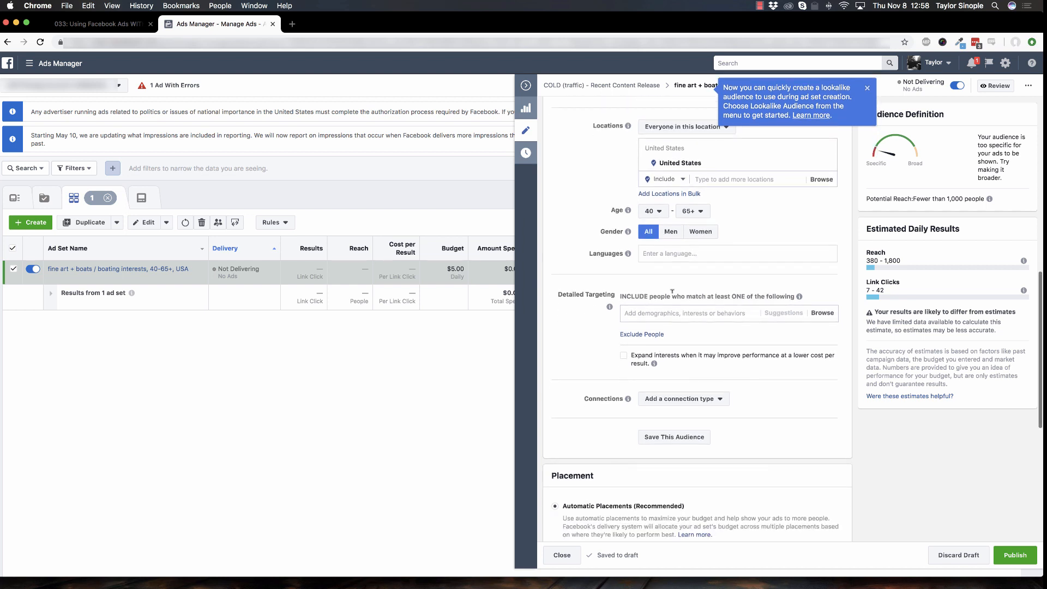
pyautogui.scroll(-2, 676, 310)
pyautogui.write('fin')
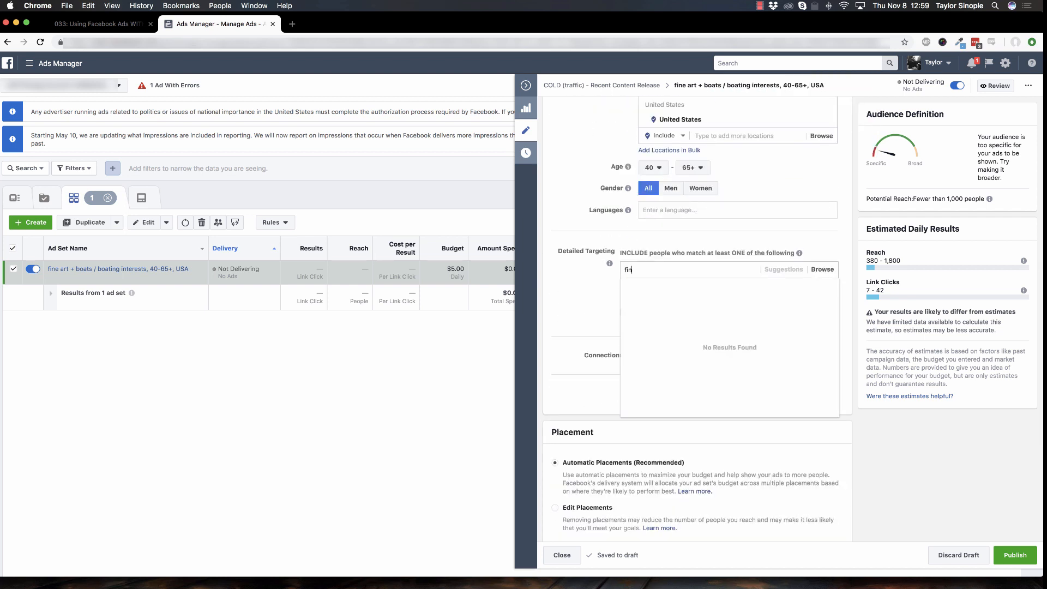
pyautogui.write('e art')
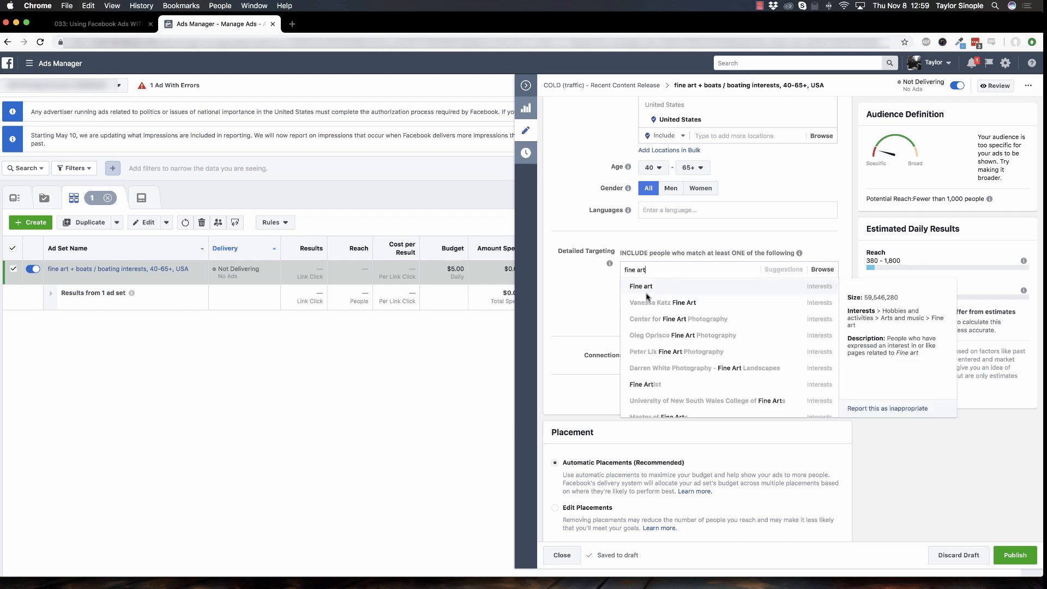
pyautogui.click(647, 292)
# - Add the Boats and Boating interests to the same detailed targeting group as Fine art
pyautogui.write('bao')
pyautogui.write('ts')
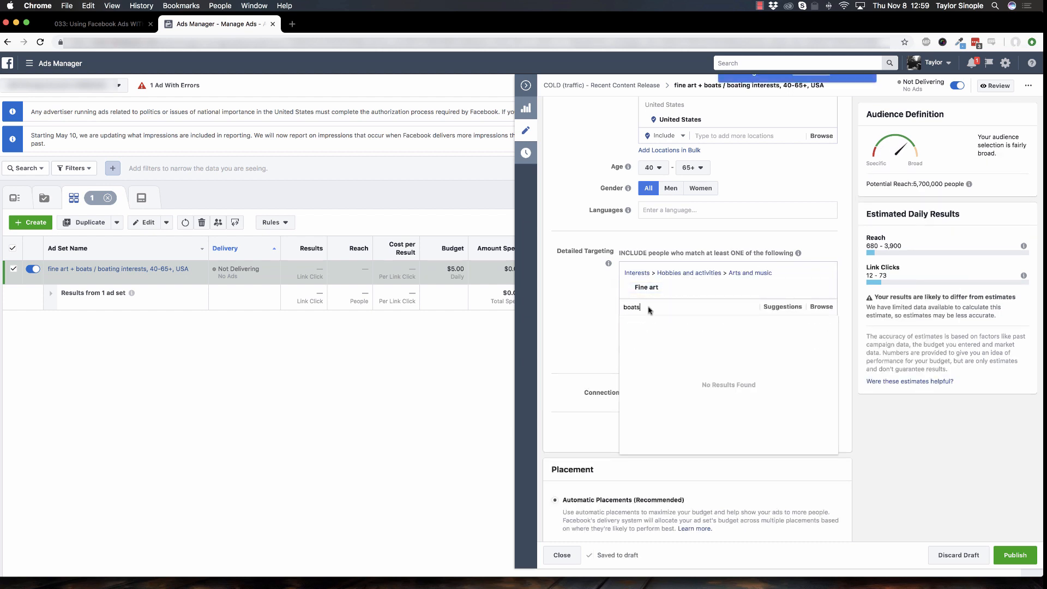
pyautogui.click(652, 321)
pyautogui.write('boating')
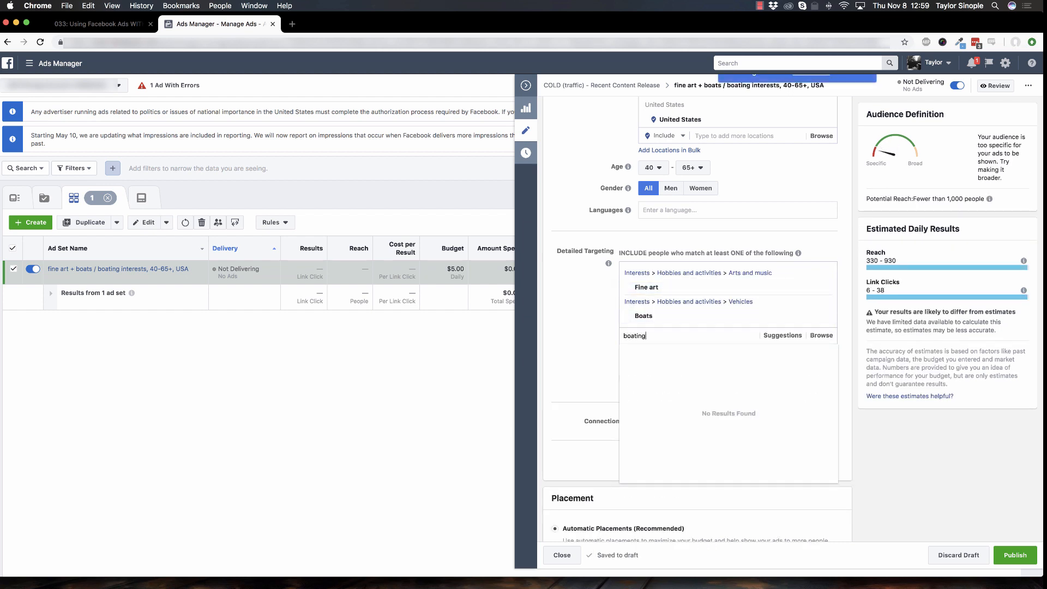
pyautogui.click(654, 354)
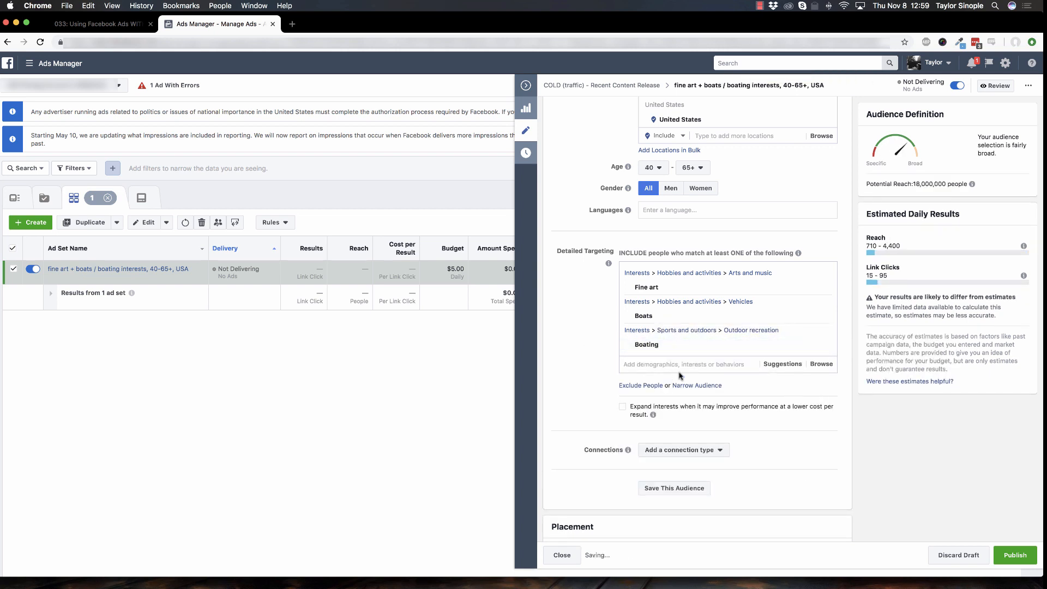
# - Narrow the audience with a must-also-match group and remove Boats and Boating from the first interest group
pyautogui.moveTo(663, 351)
pyautogui.moveTo(628, 251); pyautogui.dragTo(785, 250)
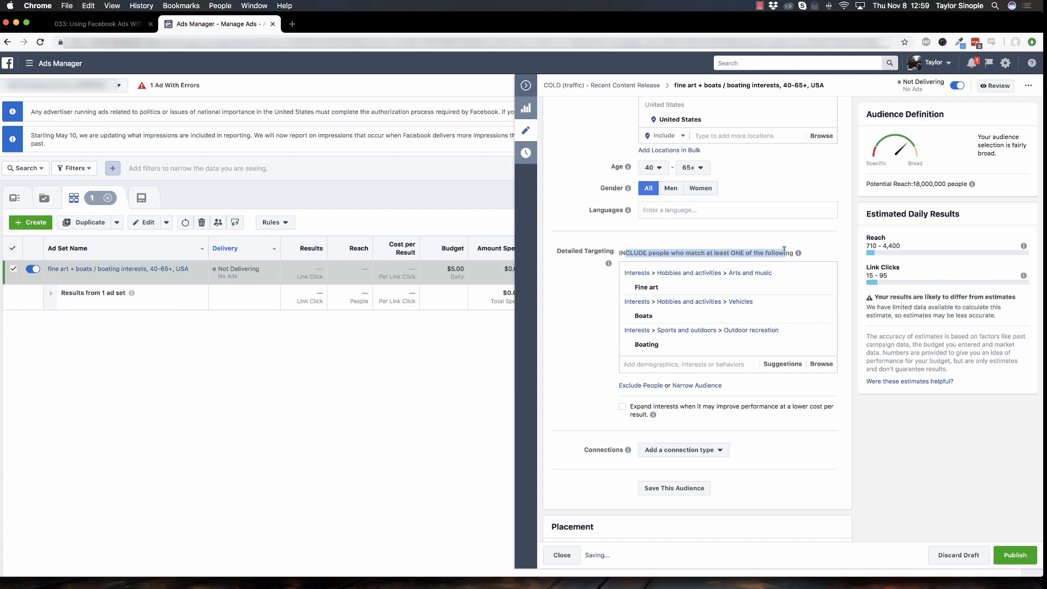
pyautogui.click(784, 250)
pyautogui.moveTo(687, 290)
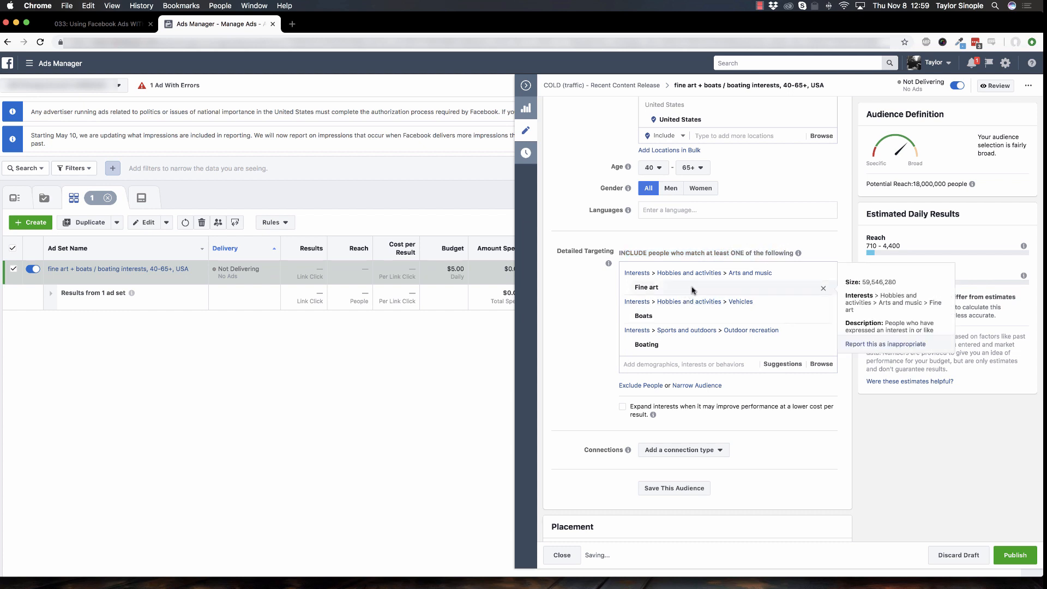
pyautogui.moveTo(671, 350)
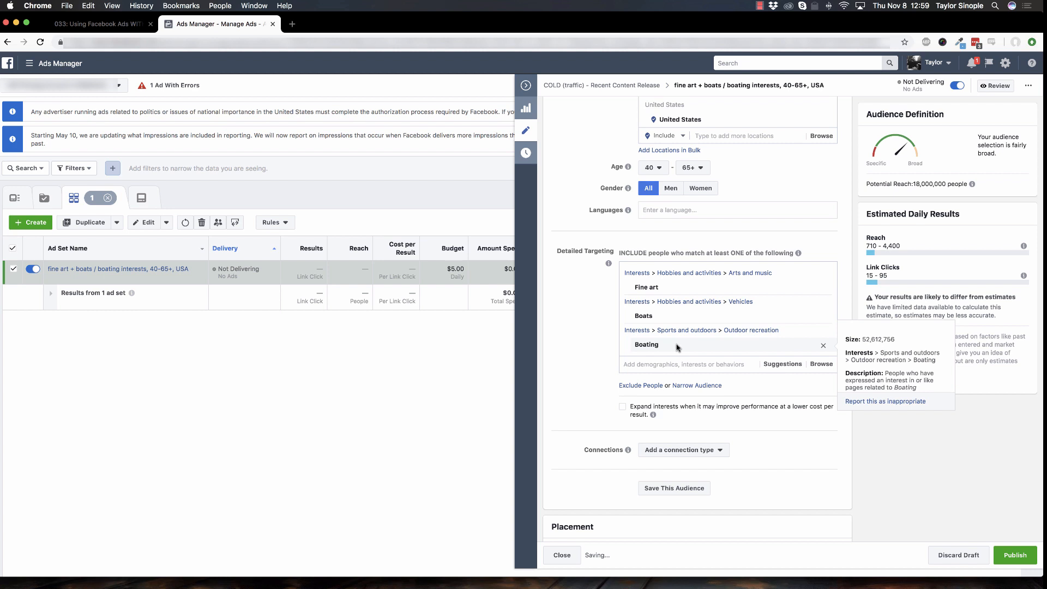
pyautogui.click(692, 387)
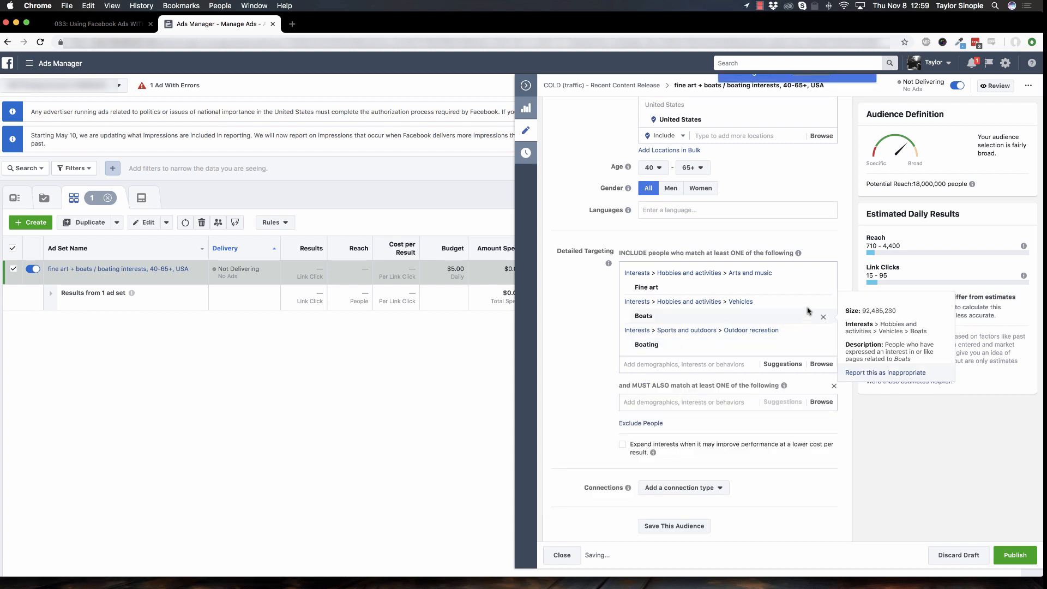
pyautogui.click(823, 304)
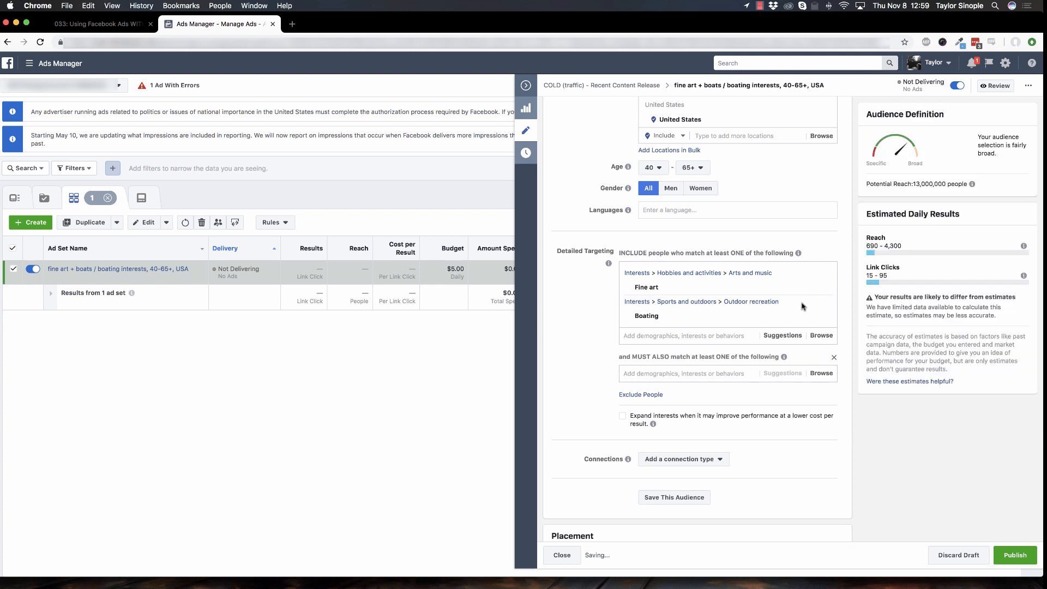
pyautogui.click(824, 302)
# - Add the Boats and Boating interests to the must-also-match targeting group
pyautogui.click(678, 349)
pyautogui.write('boats')
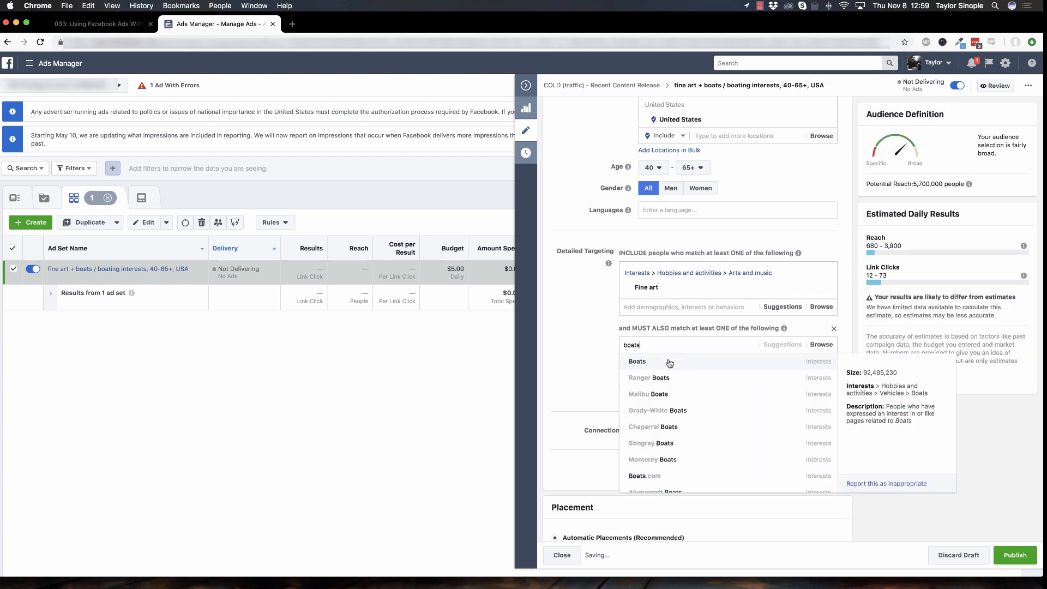
pyautogui.click(666, 361)
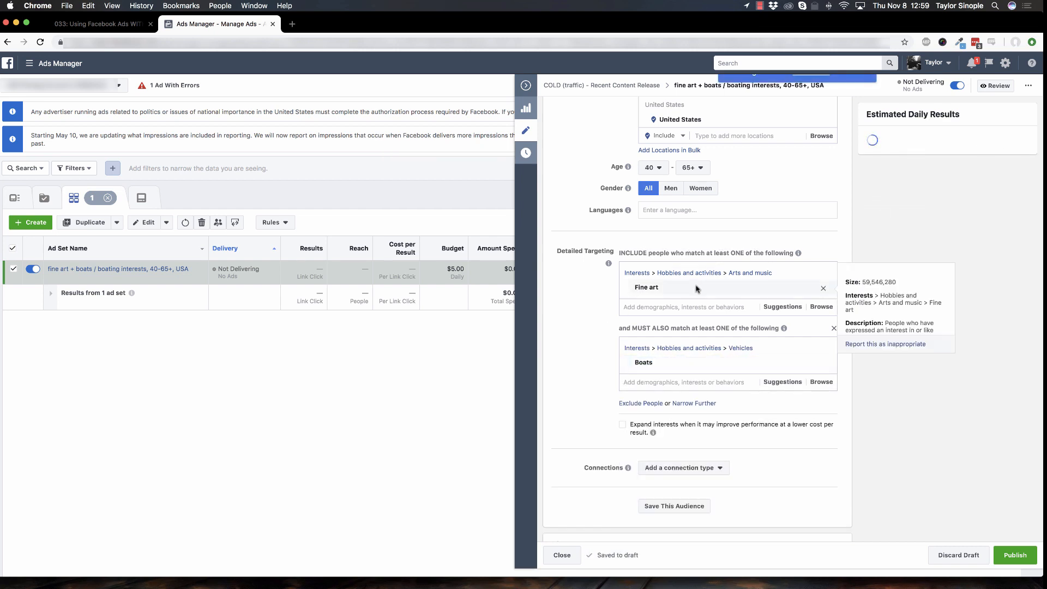
pyautogui.moveTo(631, 328); pyautogui.dragTo(735, 328)
pyautogui.click(673, 382)
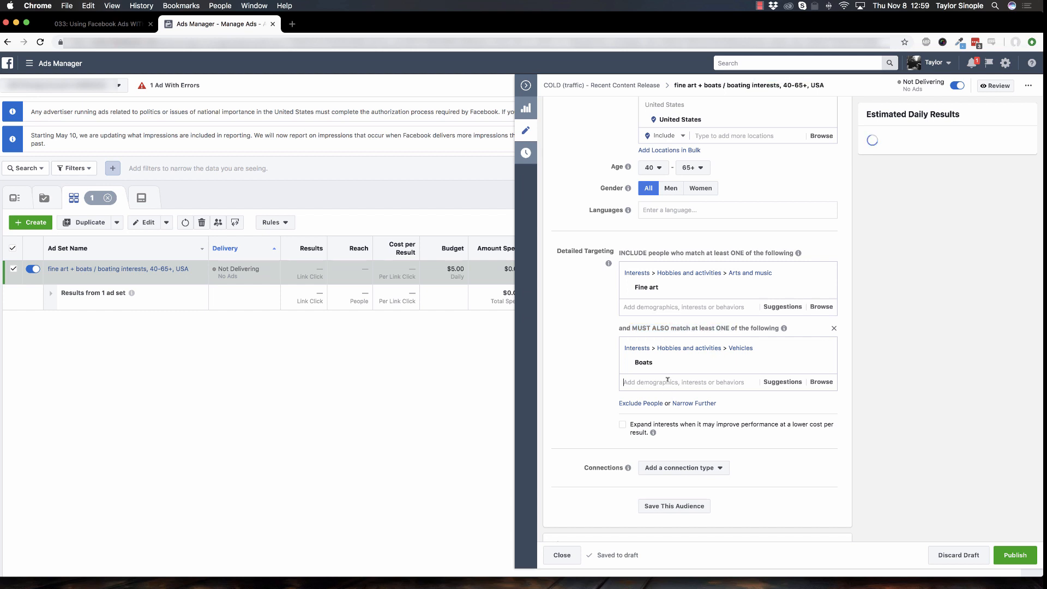
pyautogui.write('boating')
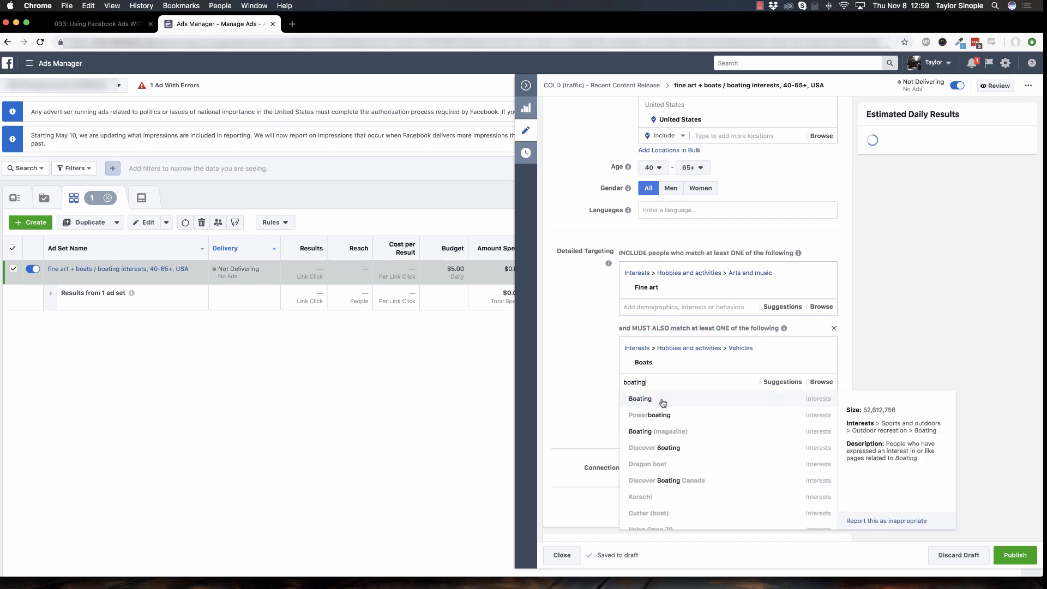
pyautogui.click(662, 402)
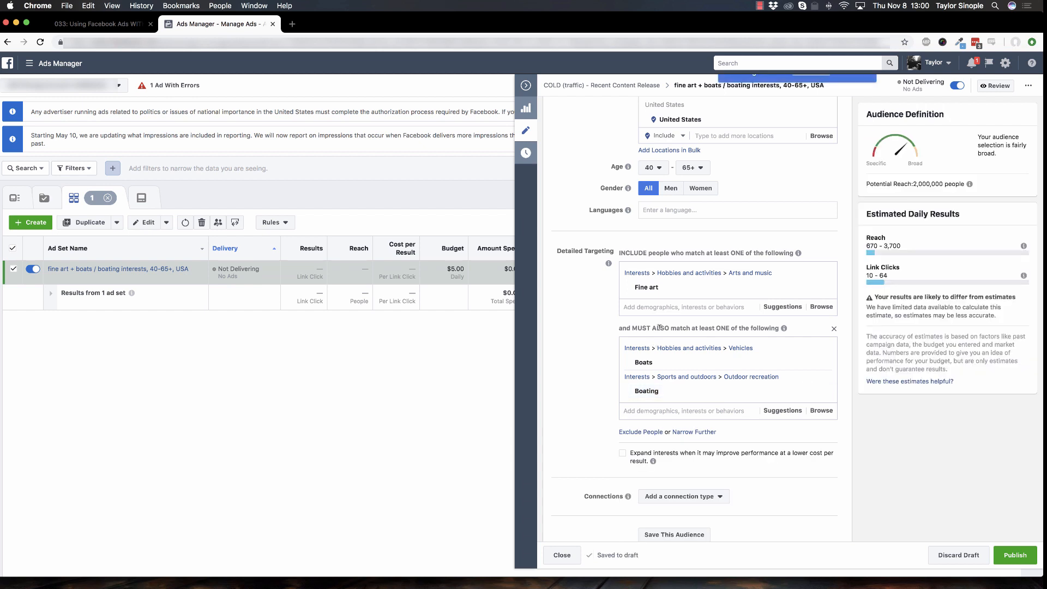
pyautogui.scroll(-5, 588, 400)
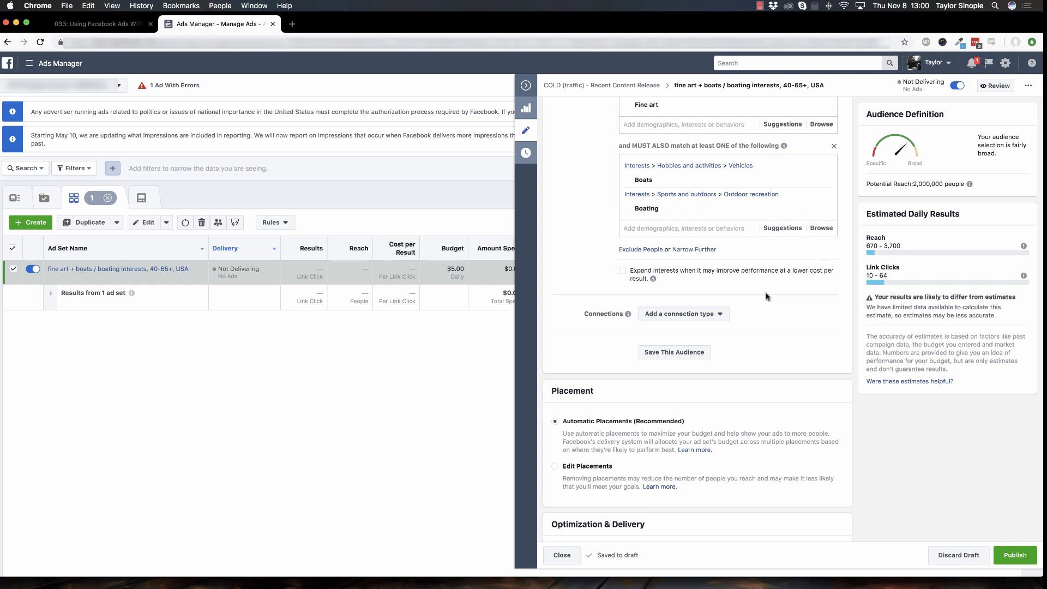
# - Switch the ad set to manually edited placements and exclude Instagram, Audience Network and Messenger, keeping only Facebook
pyautogui.scroll(-2, 709, 338)
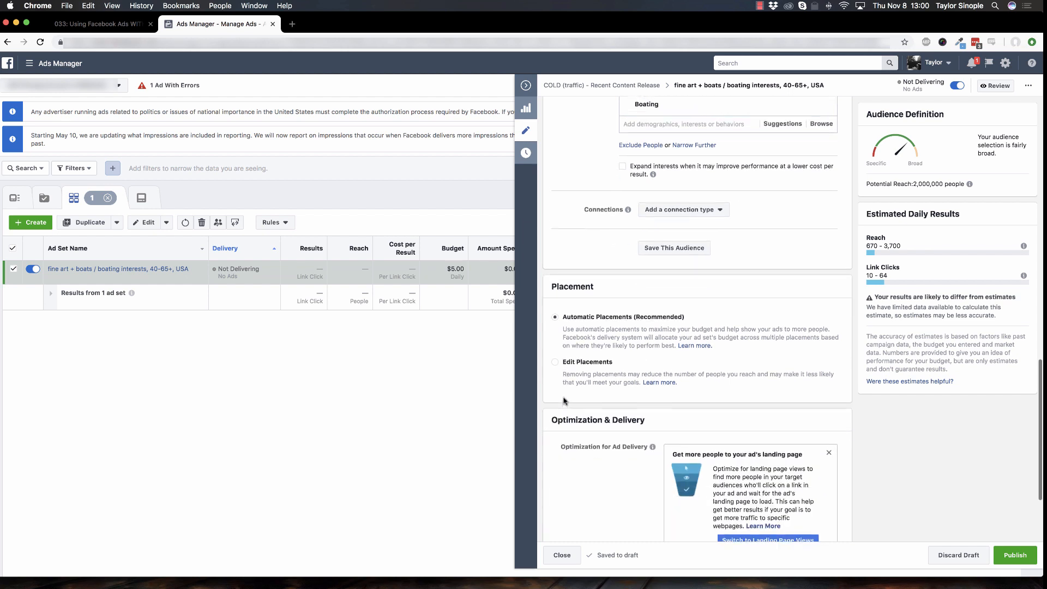
pyautogui.click(582, 355)
pyautogui.scroll(-2, 600, 360)
pyautogui.scroll(-3, 621, 365)
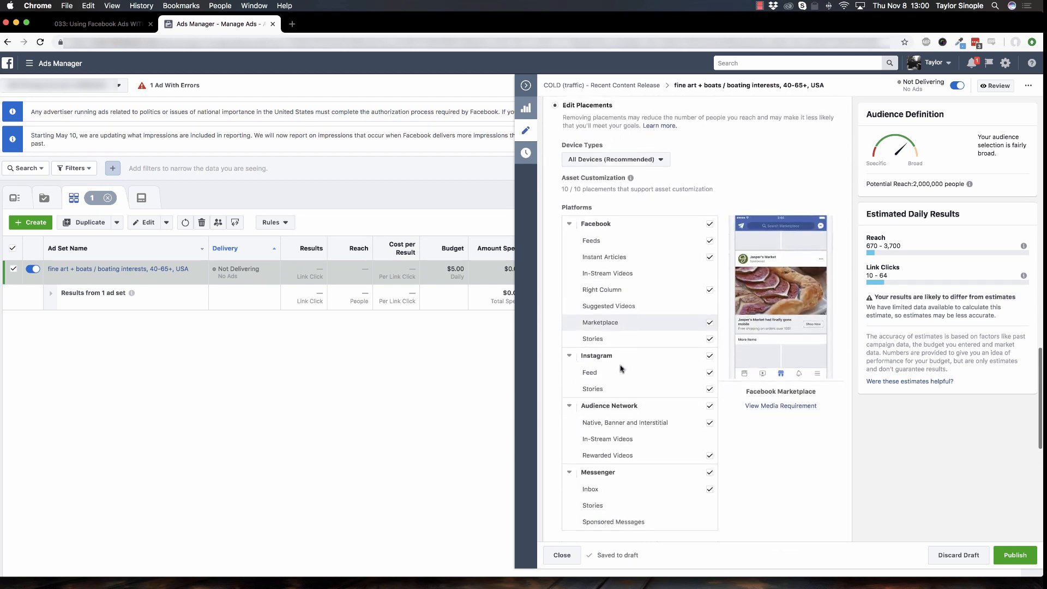
pyautogui.scroll(-1, 689, 306)
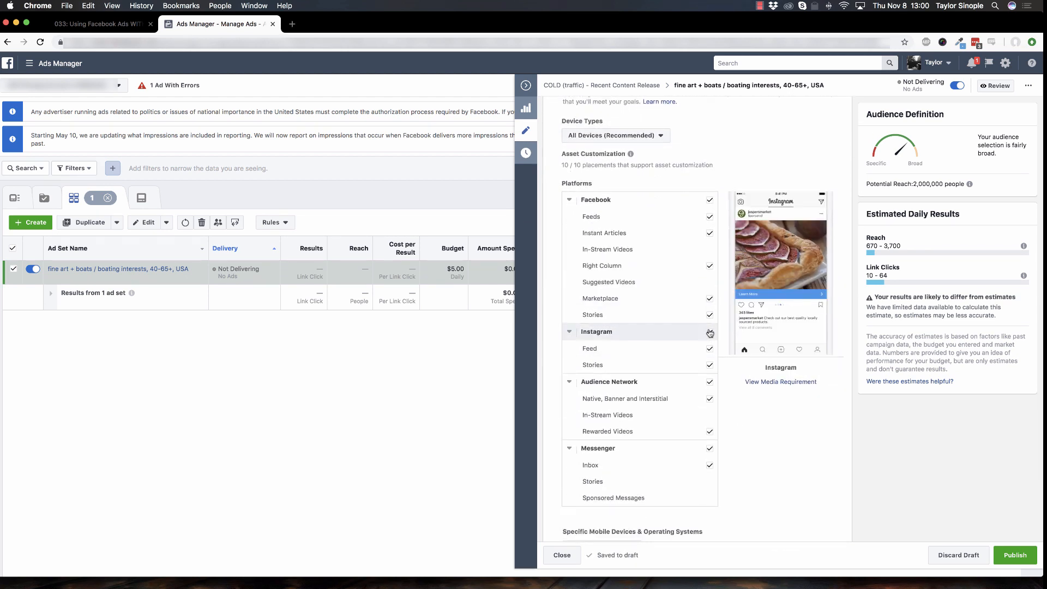
pyautogui.click(710, 340)
pyautogui.click(709, 391)
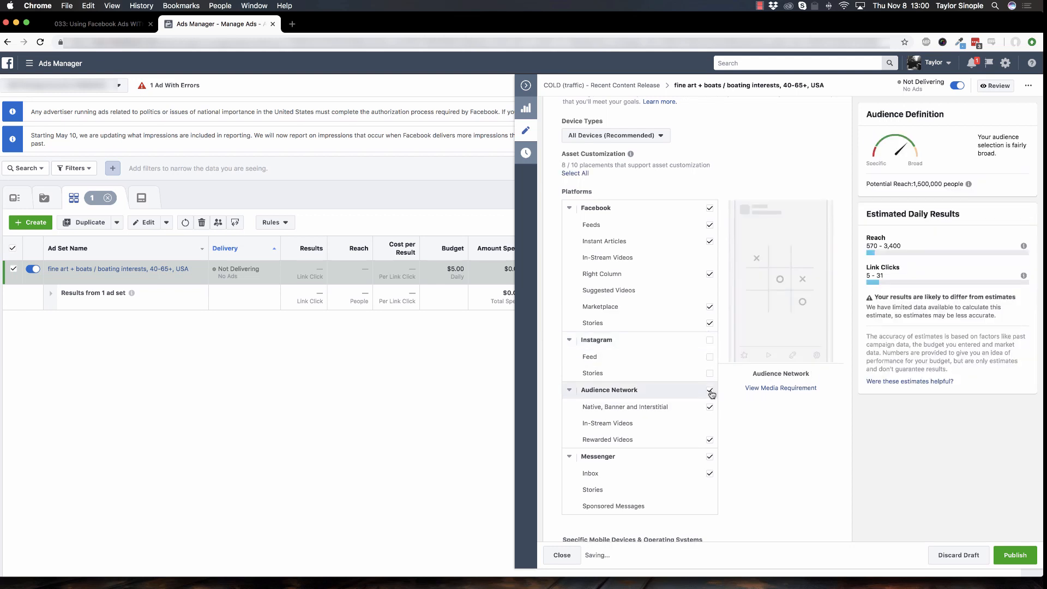
pyautogui.click(709, 457)
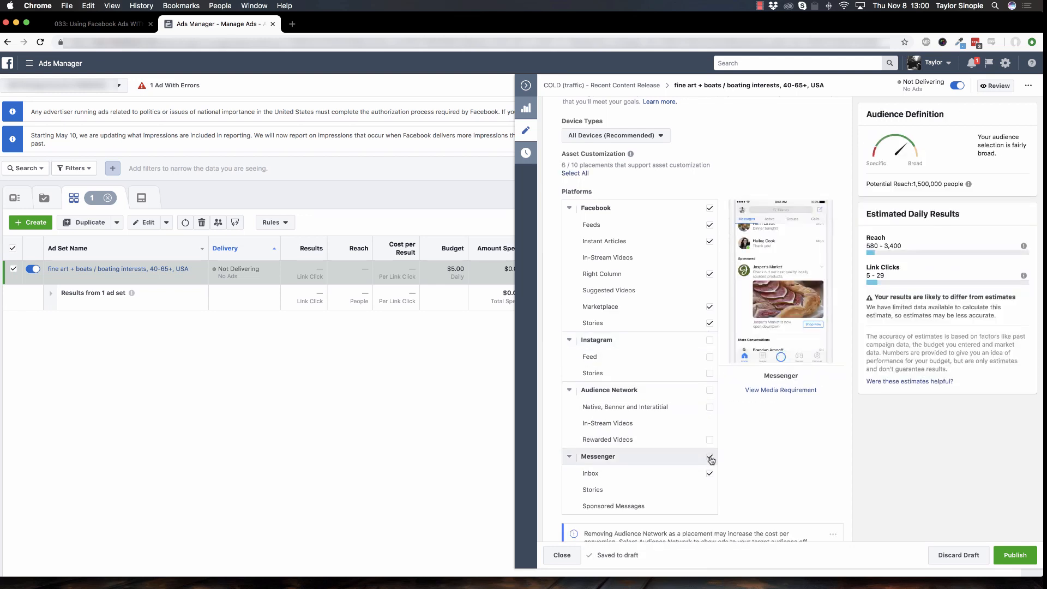
# - Check the ad set's remaining placement and delivery settings and publish it
pyautogui.scroll(1, 677, 360)
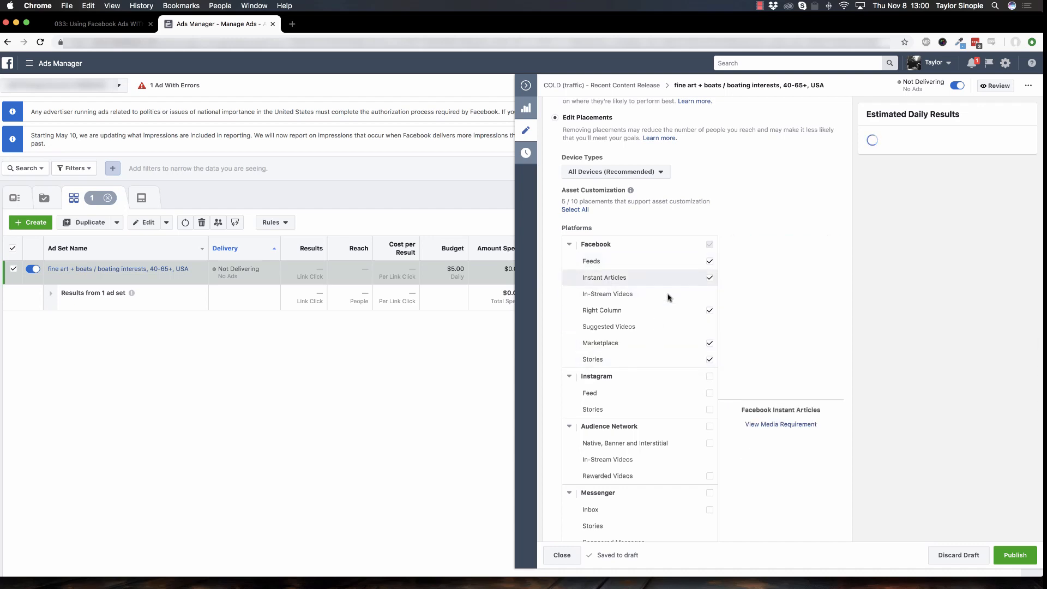
pyautogui.scroll(-4, 671, 329)
pyautogui.scroll(2, 679, 464)
pyautogui.scroll(-10, 679, 474)
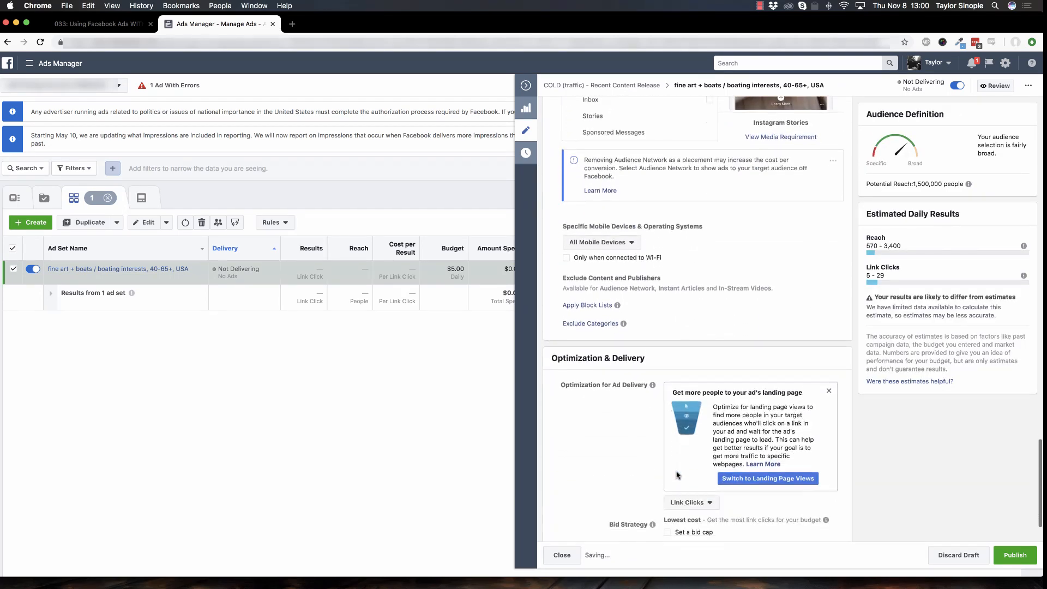
pyautogui.click(1014, 556)
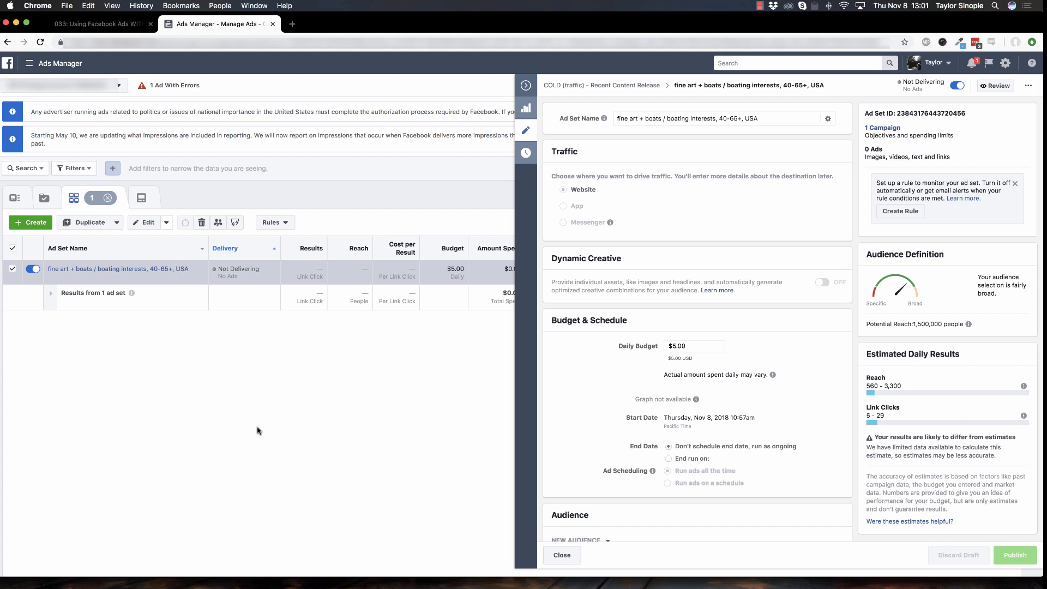
# - Duplicate the published 40-65+ USA ad set and open the copy for editing
pyautogui.moveTo(98, 277)
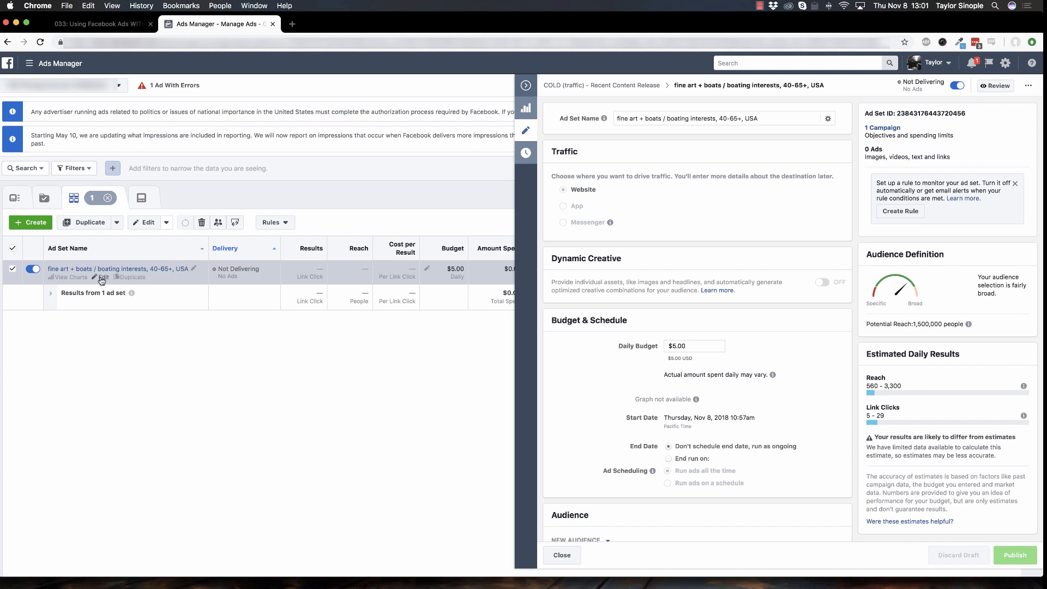
pyautogui.click(133, 277)
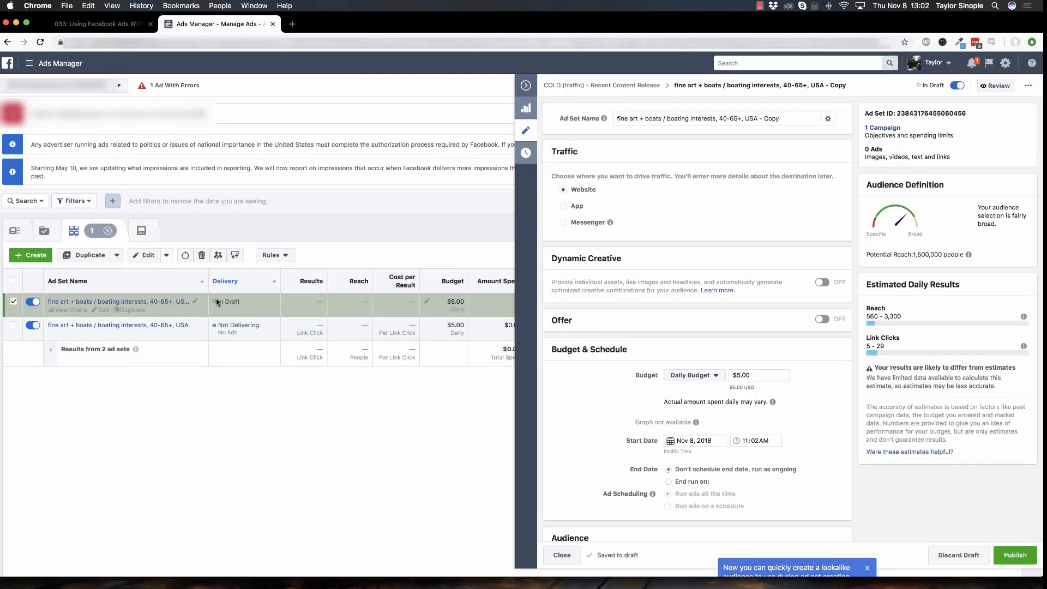
pyautogui.click(99, 309)
pyautogui.click(605, 272)
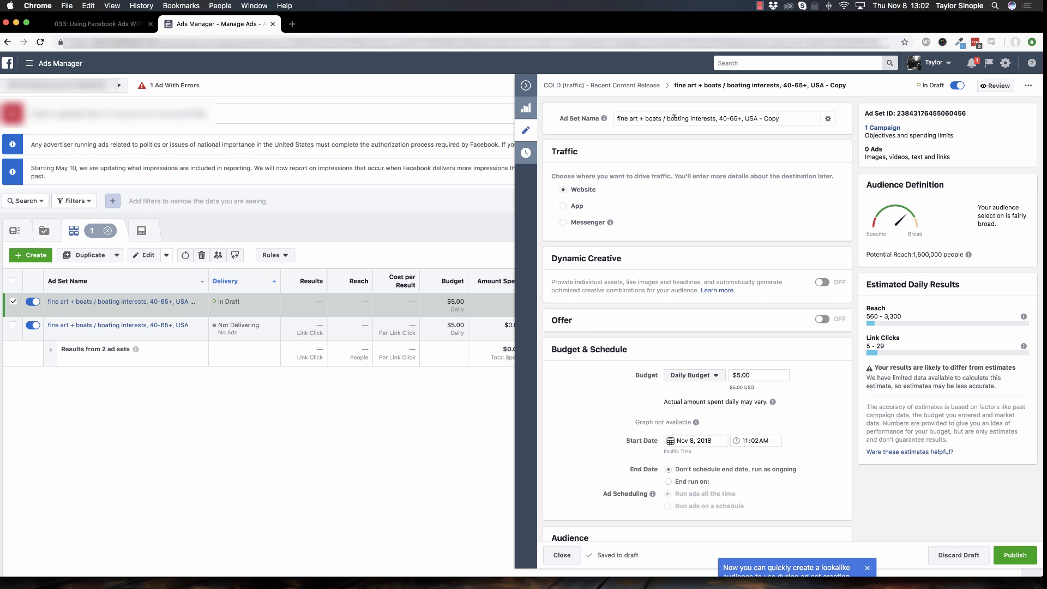
# - Rename the copied ad set as "fine art + boats / boating interests, 18-40, USA"
pyautogui.moveTo(632, 118); pyautogui.dragTo(765, 117)
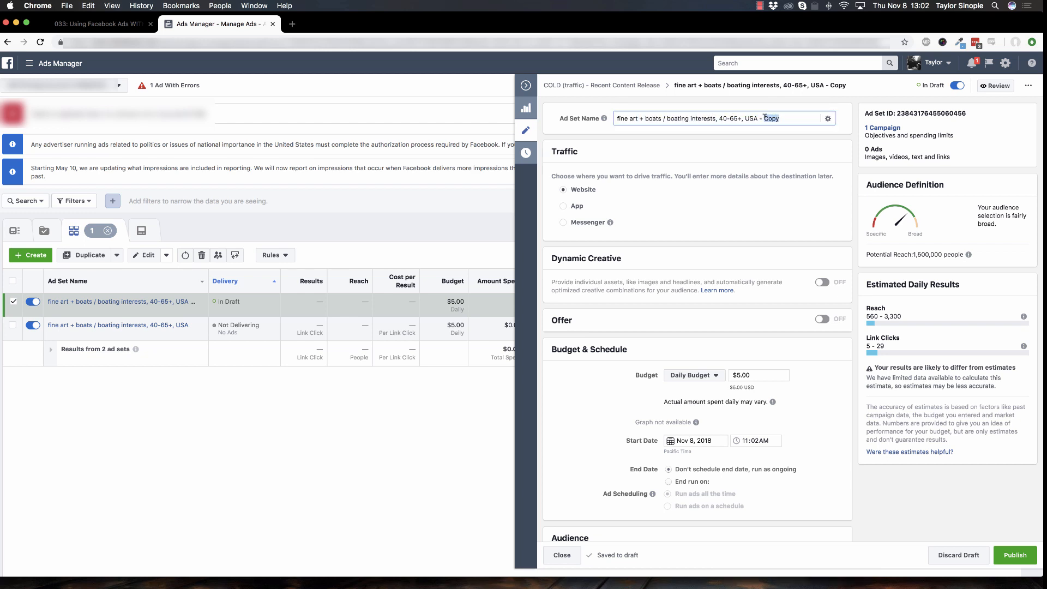
pyautogui.press('BackSpace')
pyautogui.click(725, 117)
pyautogui.press('BackSpace')
pyautogui.press('BackSpace')
pyautogui.write('18')
pyautogui.press('BackSpace')
pyautogui.press('BackSpace')
pyautogui.write('40')
pyautogui.press('Delete')
# - Set the copied ad set's audience age range to match its 18-40 name and check its interests and placements
pyautogui.scroll(-5, 678, 349)
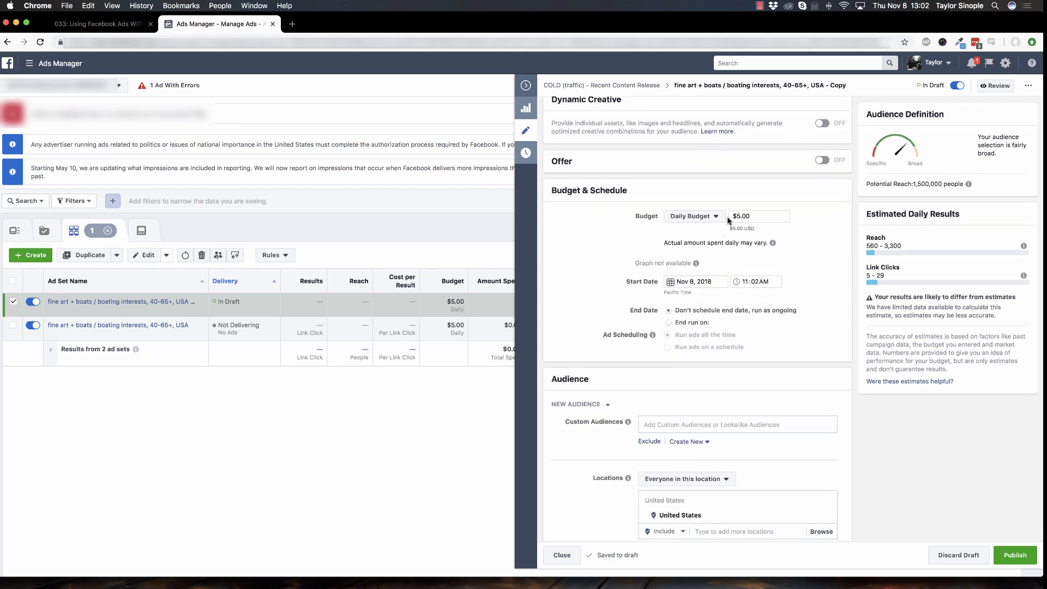
pyautogui.scroll(-10, 725, 249)
pyautogui.scroll(-3, 725, 249)
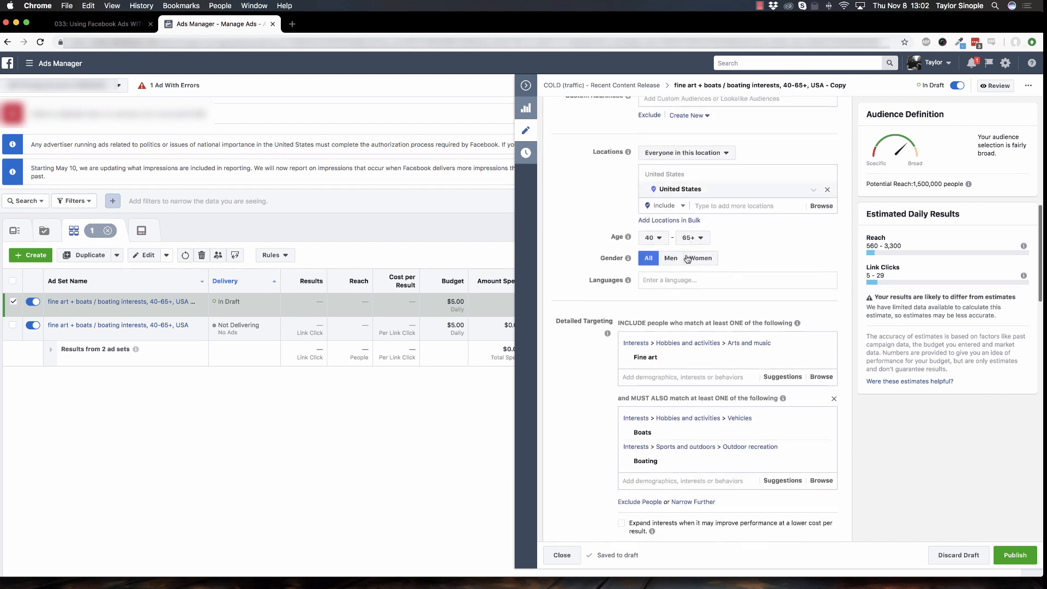
pyautogui.click(656, 225)
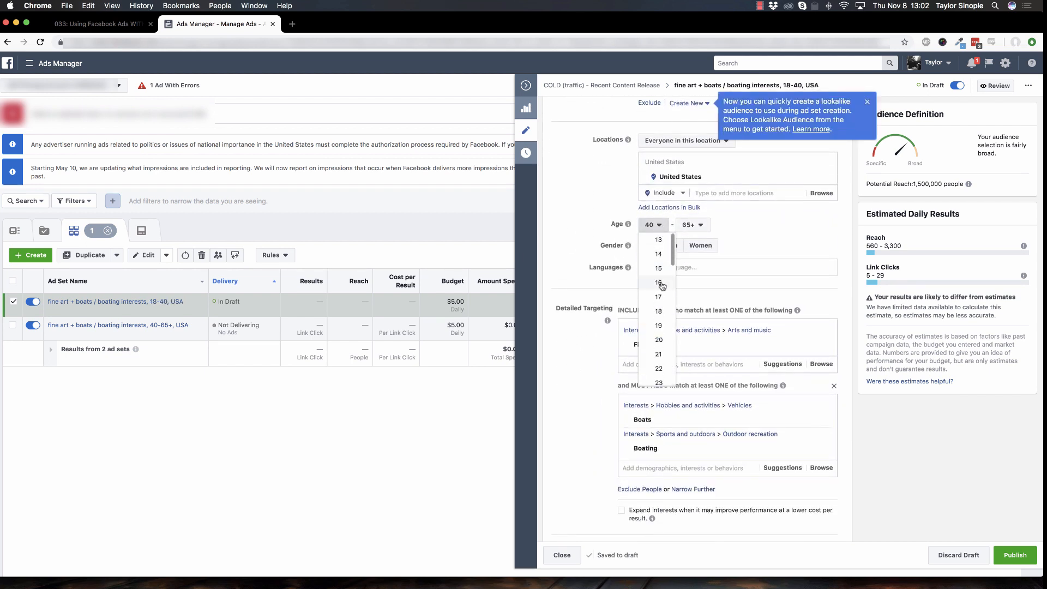
pyautogui.click(659, 310)
pyautogui.click(692, 225)
pyautogui.scroll(5, 694, 298)
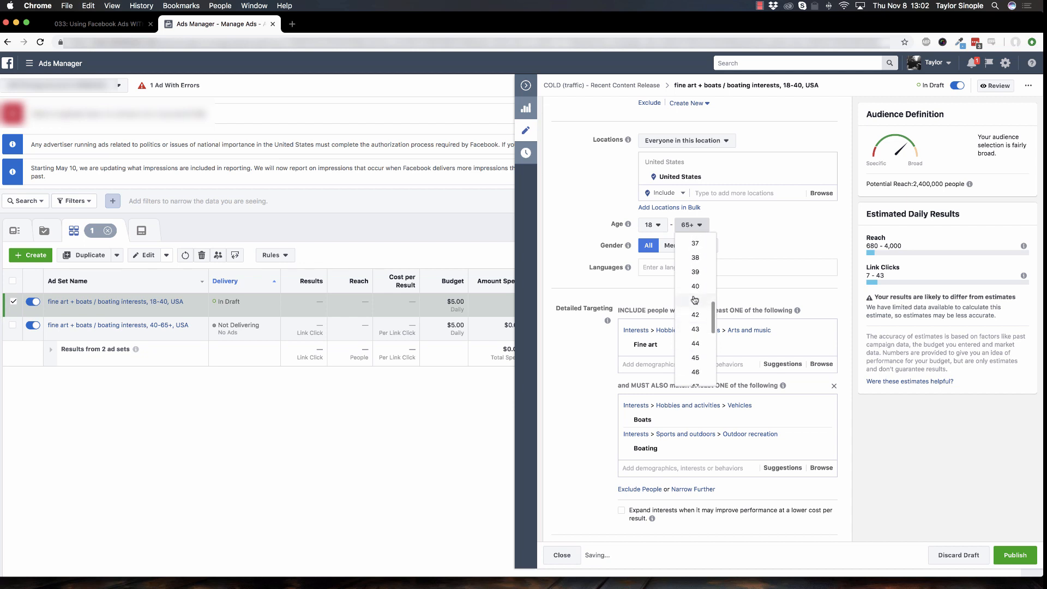
pyautogui.click(694, 300)
pyautogui.scroll(-5, 597, 405)
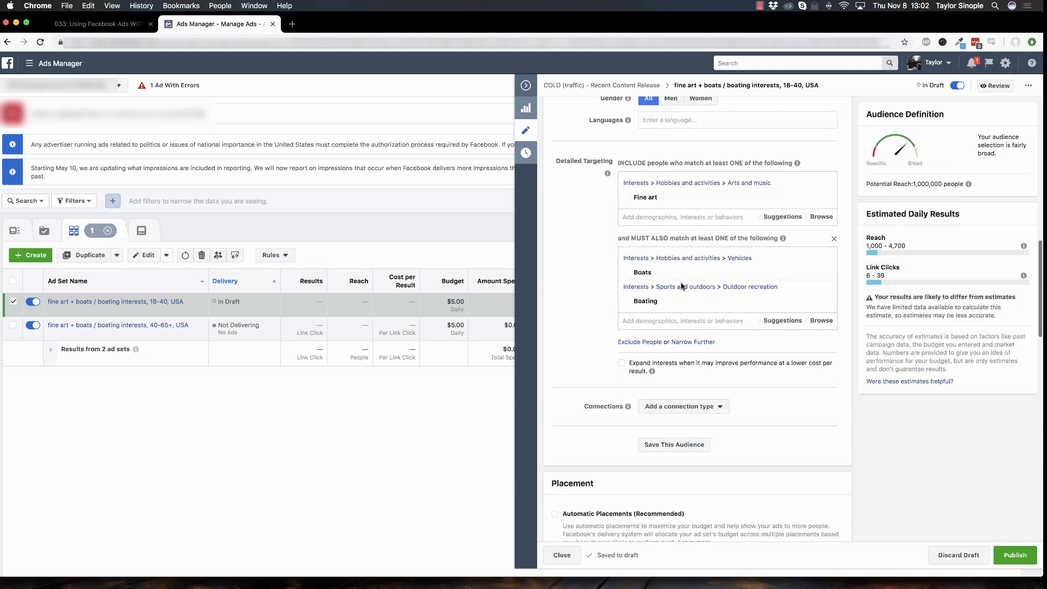
pyautogui.scroll(-4, 586, 369)
pyautogui.scroll(-10, 655, 186)
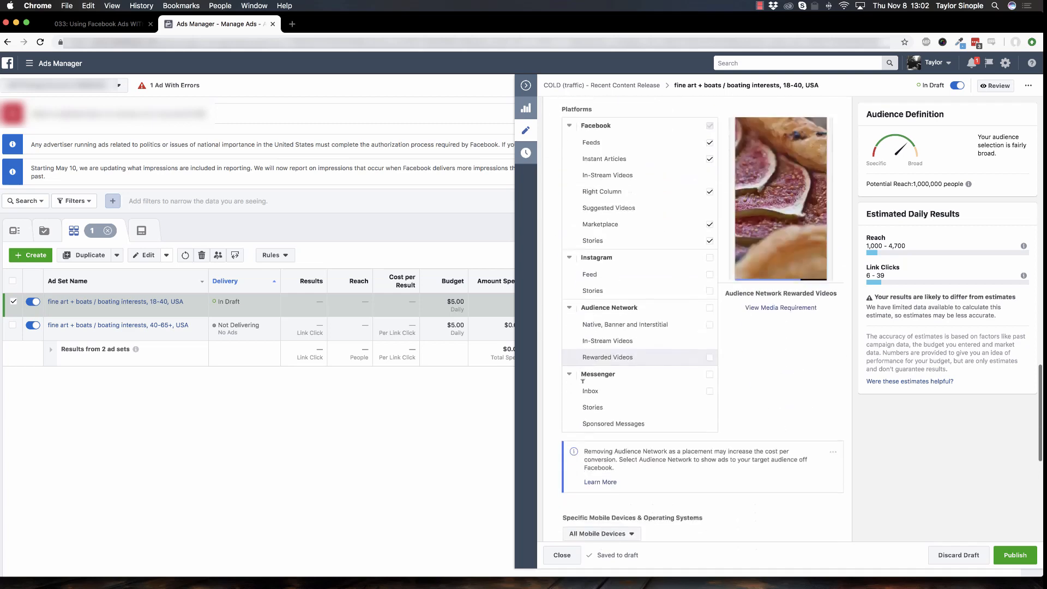
pyautogui.scroll(4, 658, 180)
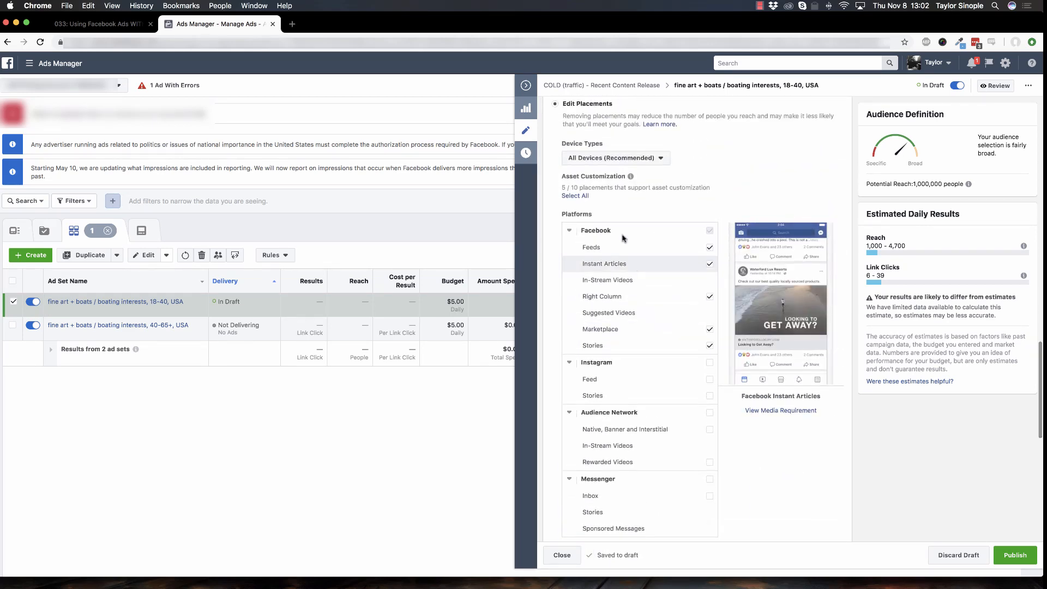
pyautogui.scroll(-10, 658, 379)
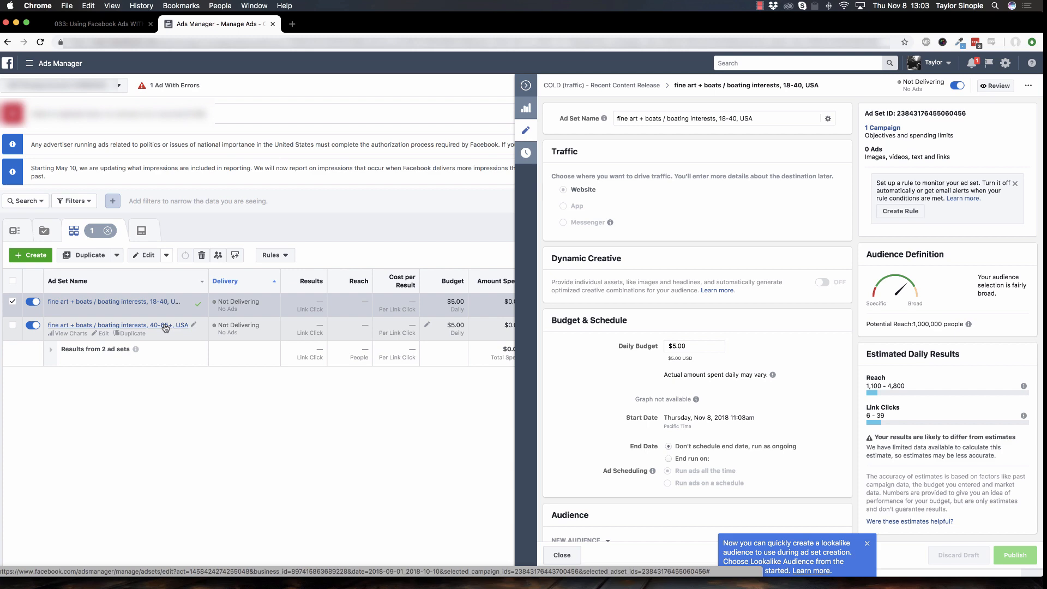
# - Duplicate the 40-65+ USA ad set and check the New England states on the copy's location map
pyautogui.click(130, 334)
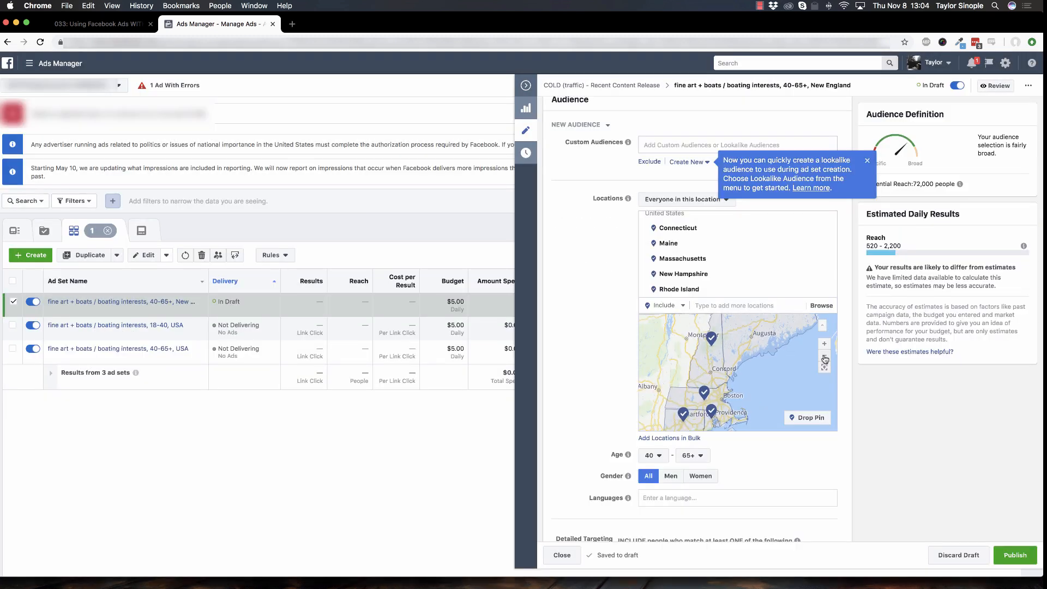
pyautogui.click(825, 359)
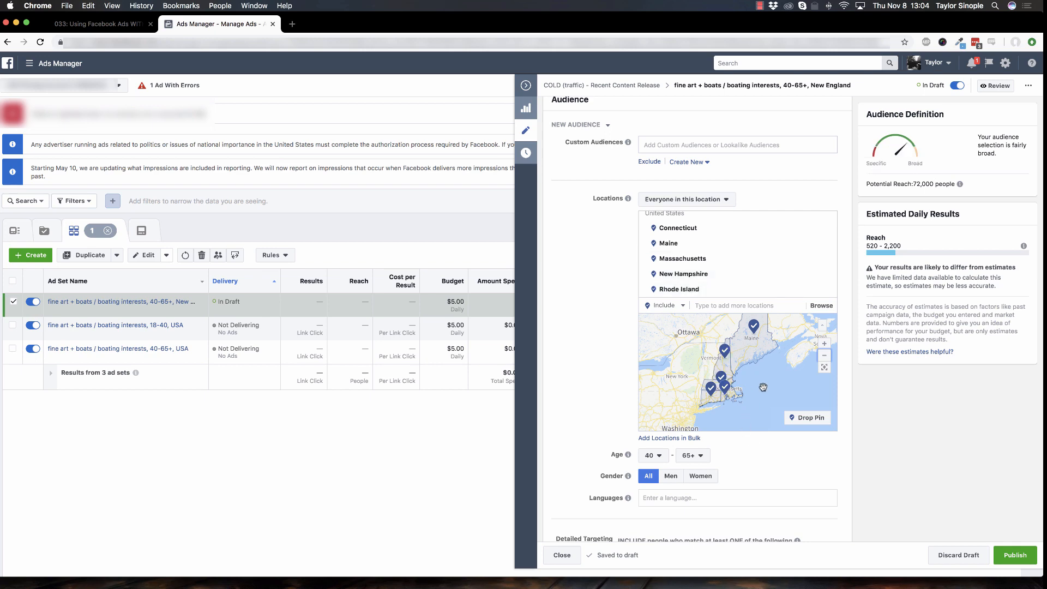
pyautogui.scroll(-10, 774, 491)
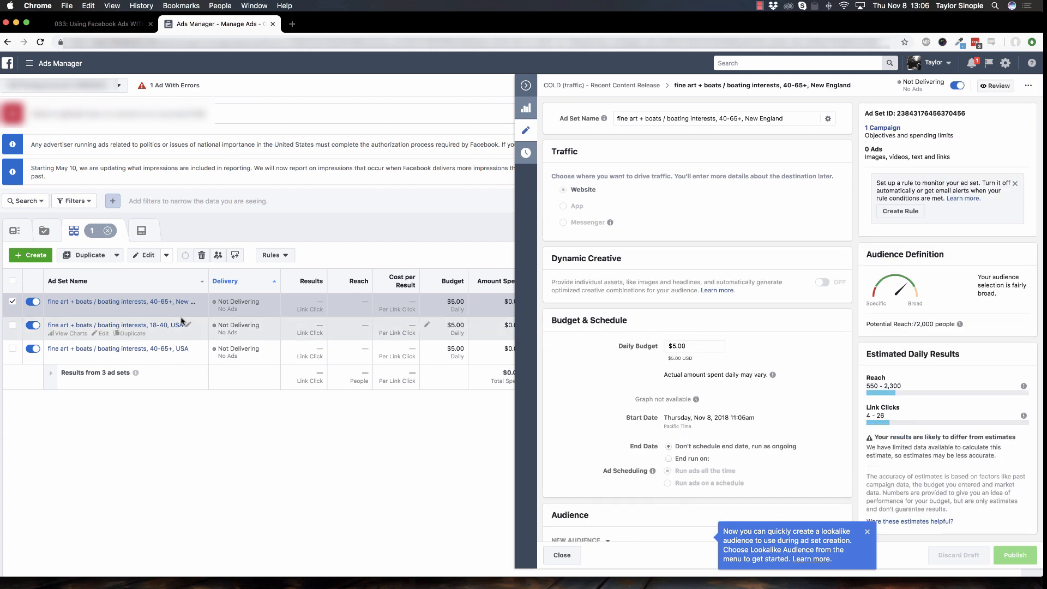
# - Create a draft ad named "11/8 Maine Trip Story - New England" in the existing New England ad set
pyautogui.click(102, 304)
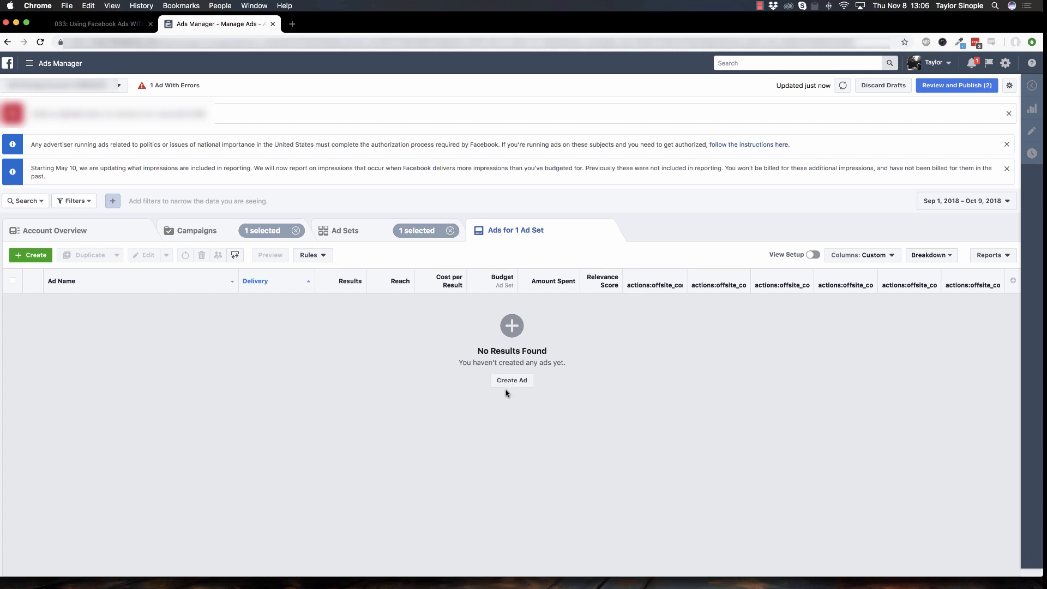
pyautogui.click(17, 256)
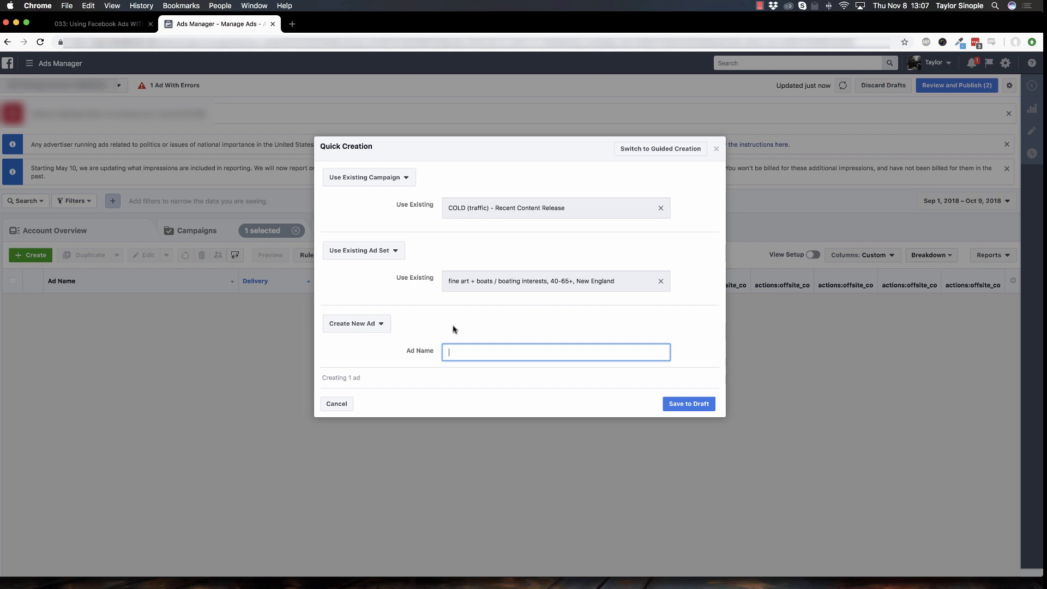
pyautogui.write('11/8 Maine Trip Story -')
pyautogui.write('New England')
pyautogui.click(684, 405)
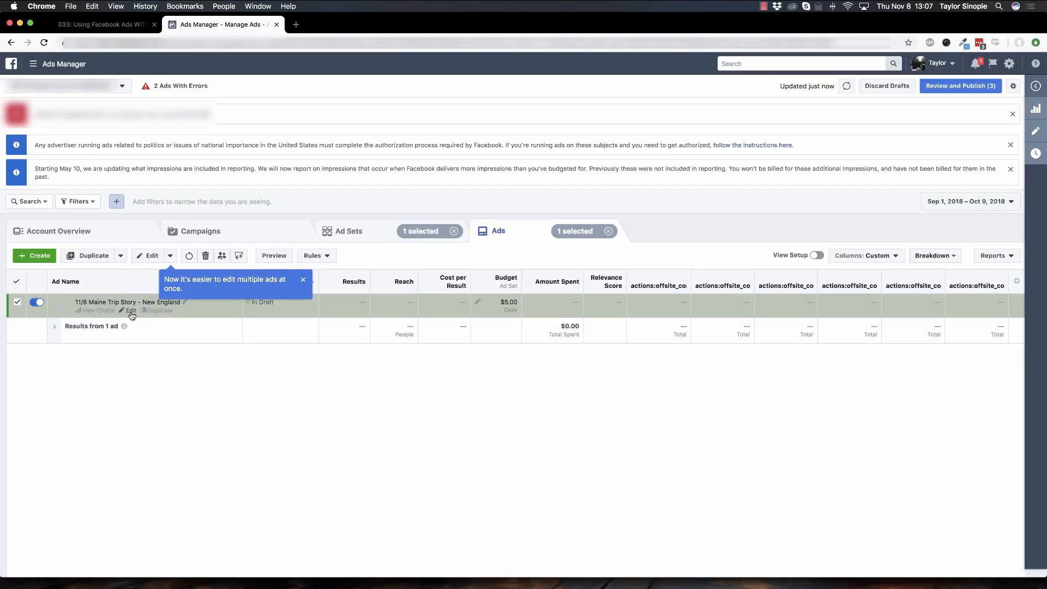
# - Open the new draft ad for editing and set it to use an existing post
pyautogui.click(131, 310)
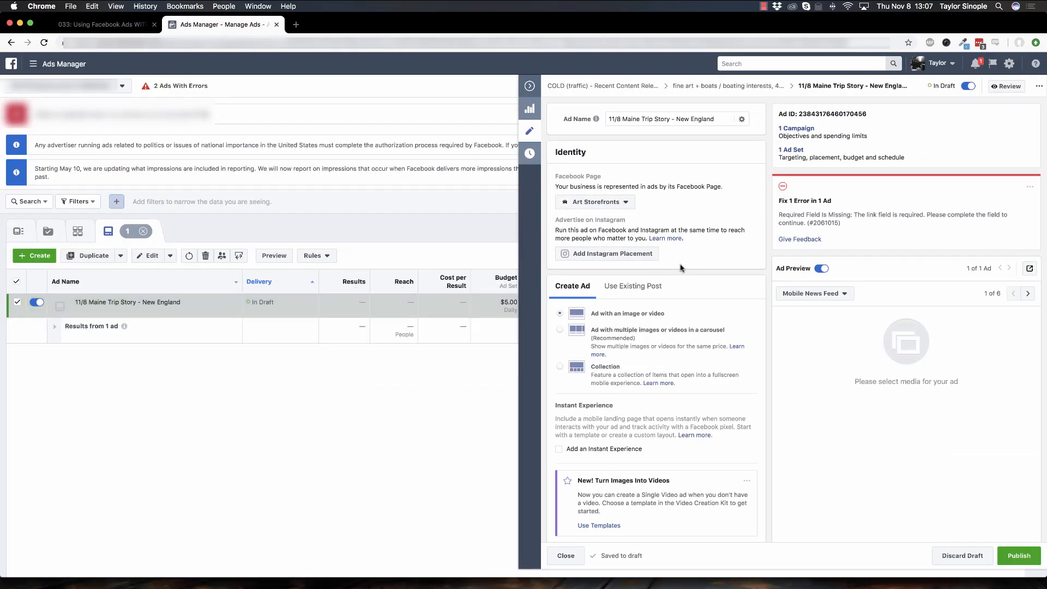
pyautogui.scroll(-2, 680, 264)
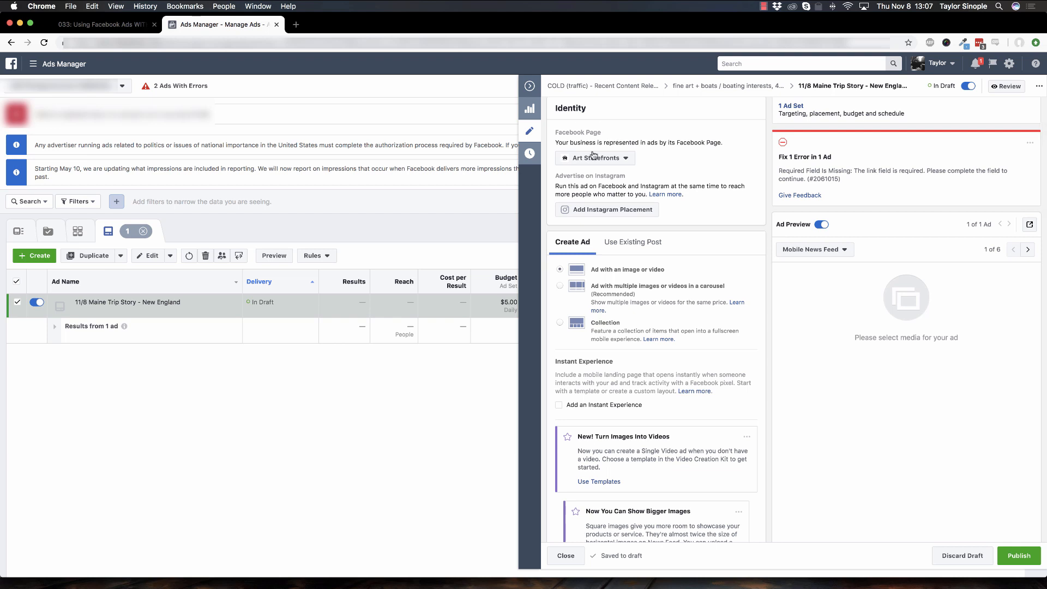
pyautogui.scroll(-3, 724, 274)
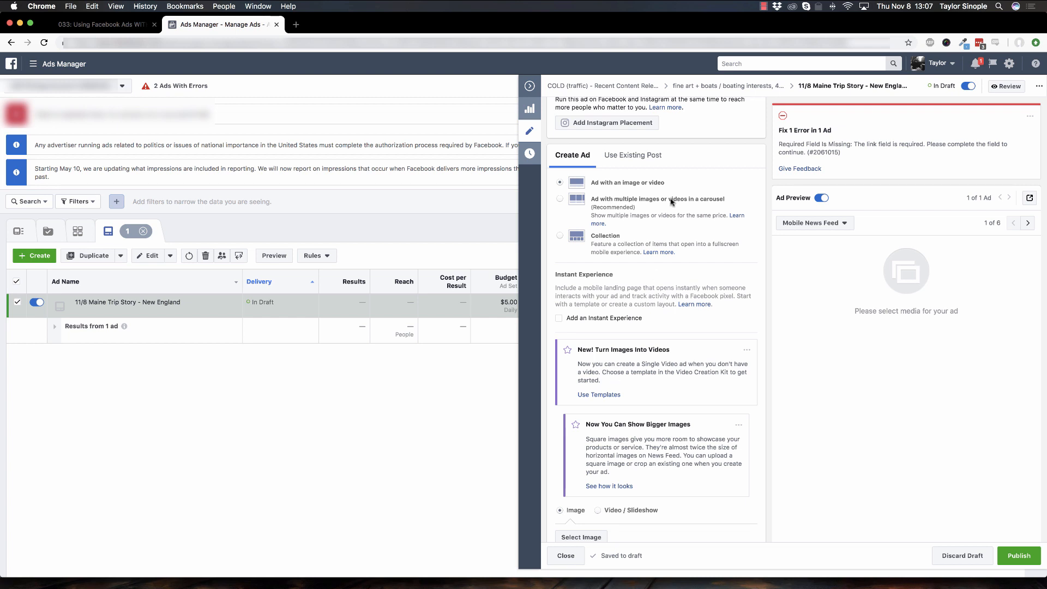
pyautogui.click(625, 157)
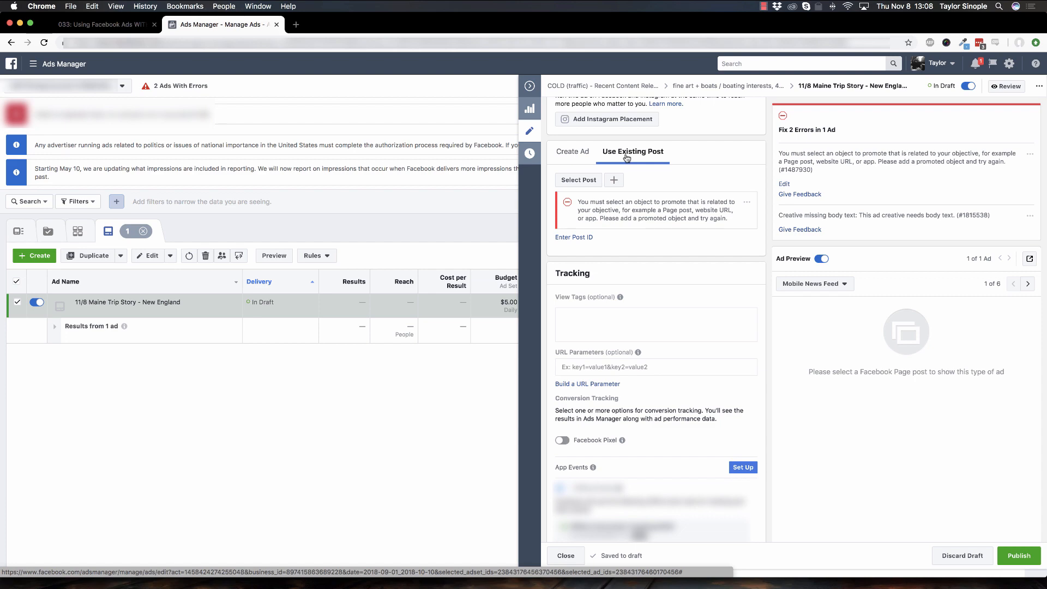
# - Use the Facebook Page post beginning "If you have been curious" as the ad's content
pyautogui.click(587, 180)
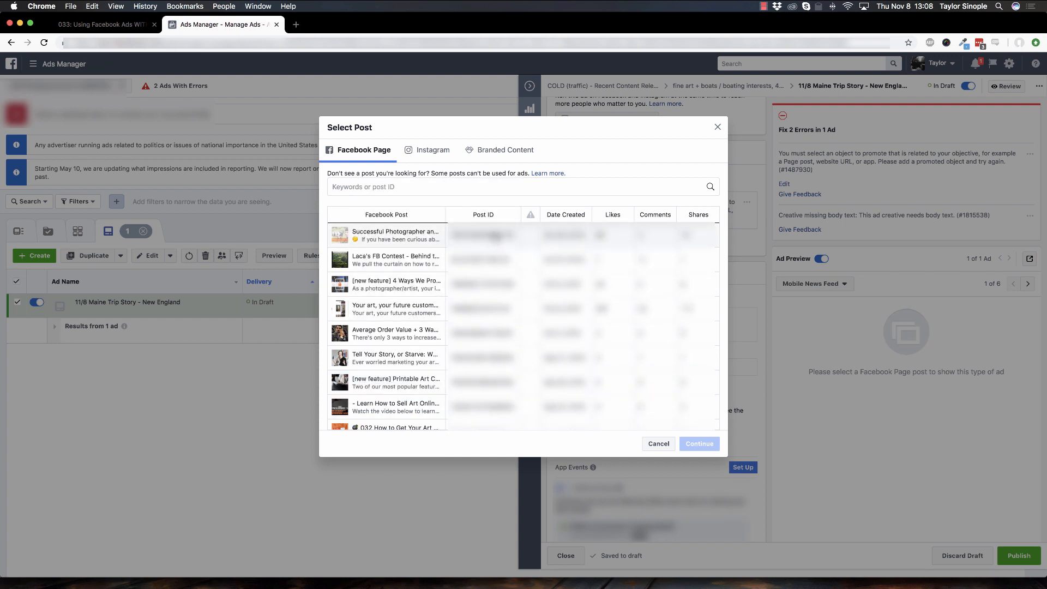
pyautogui.scroll(-1, 484, 265)
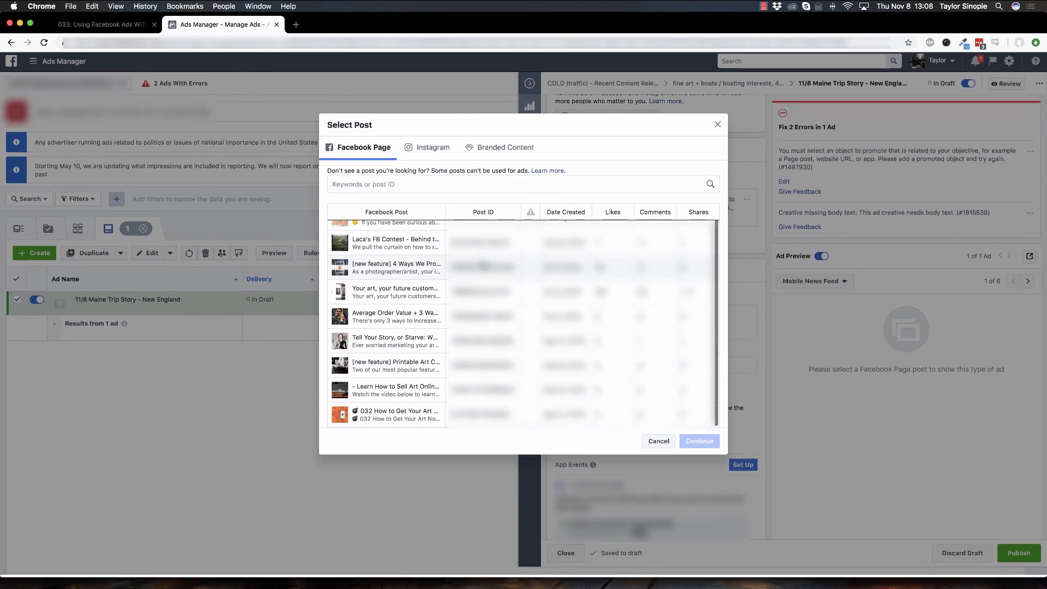
pyautogui.scroll(1, 480, 262)
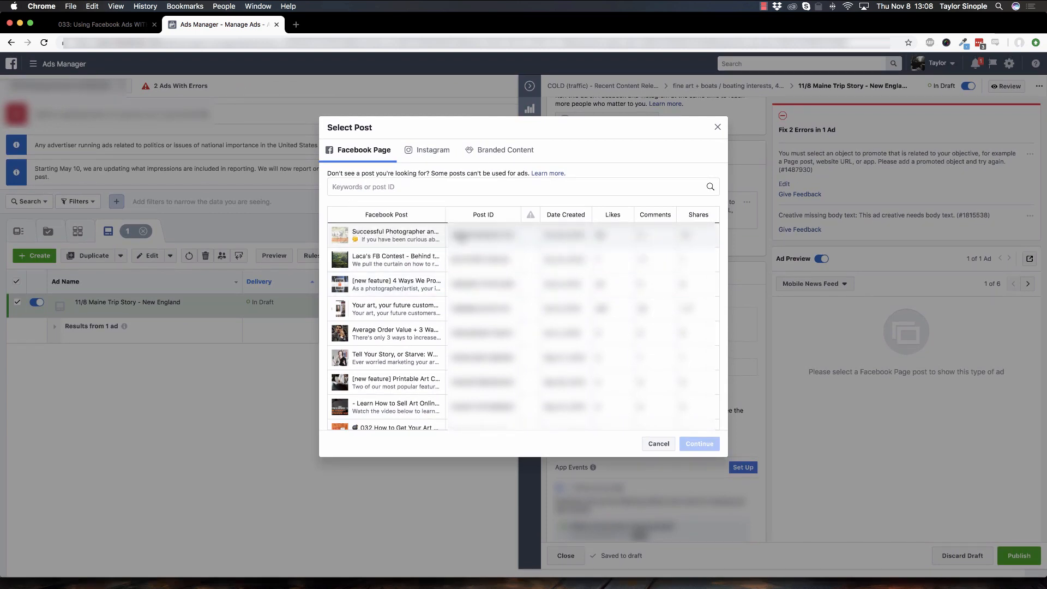
pyautogui.click(416, 241)
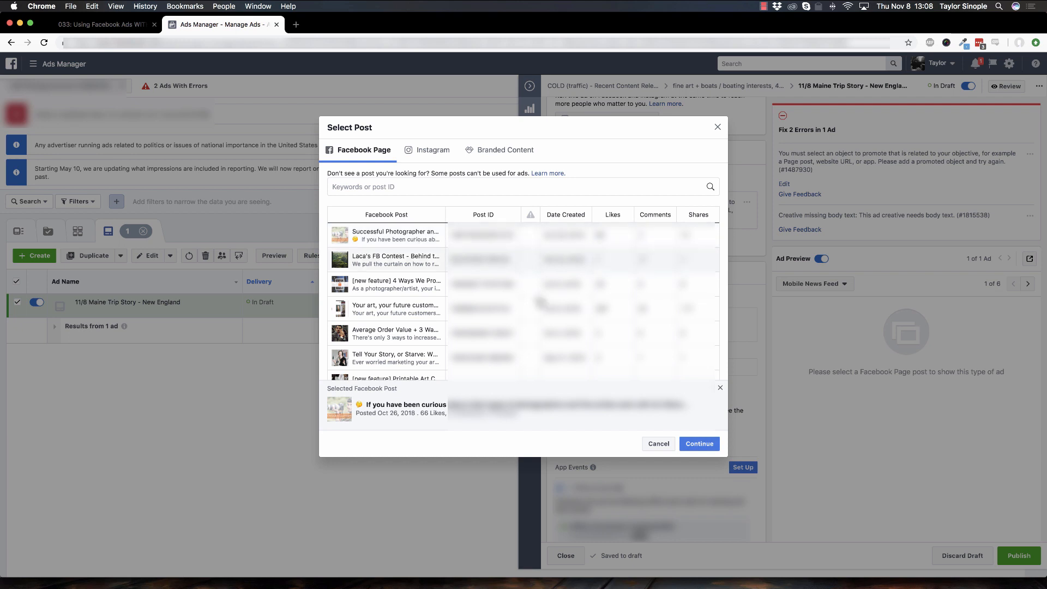
pyautogui.click(703, 444)
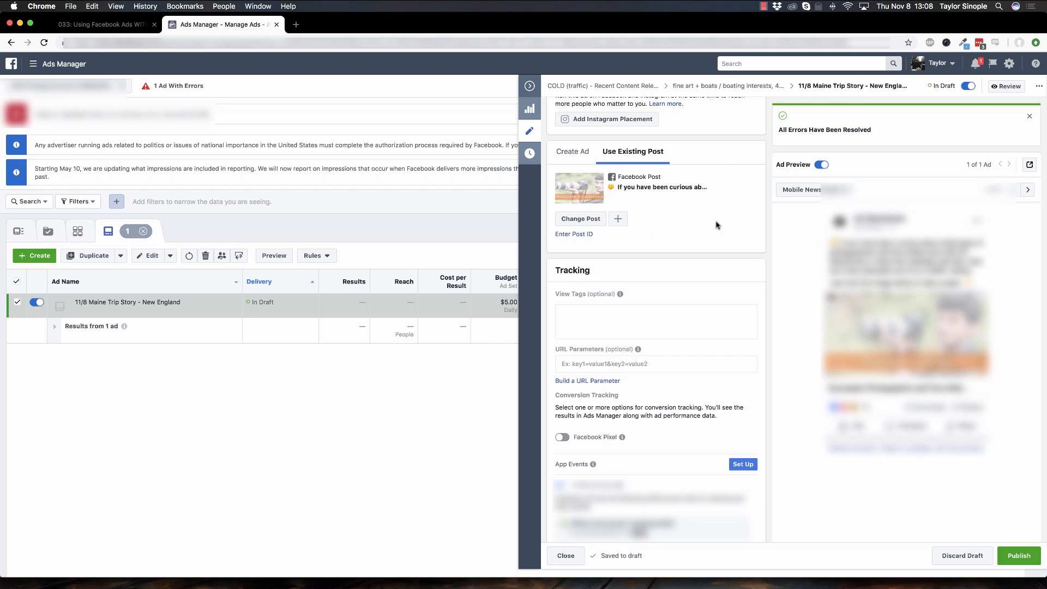
# - Check the settings of the "11/8 Maine Trip Story - New England" ad and publish it
pyautogui.scroll(-2, 649, 325)
pyautogui.scroll(4, 650, 326)
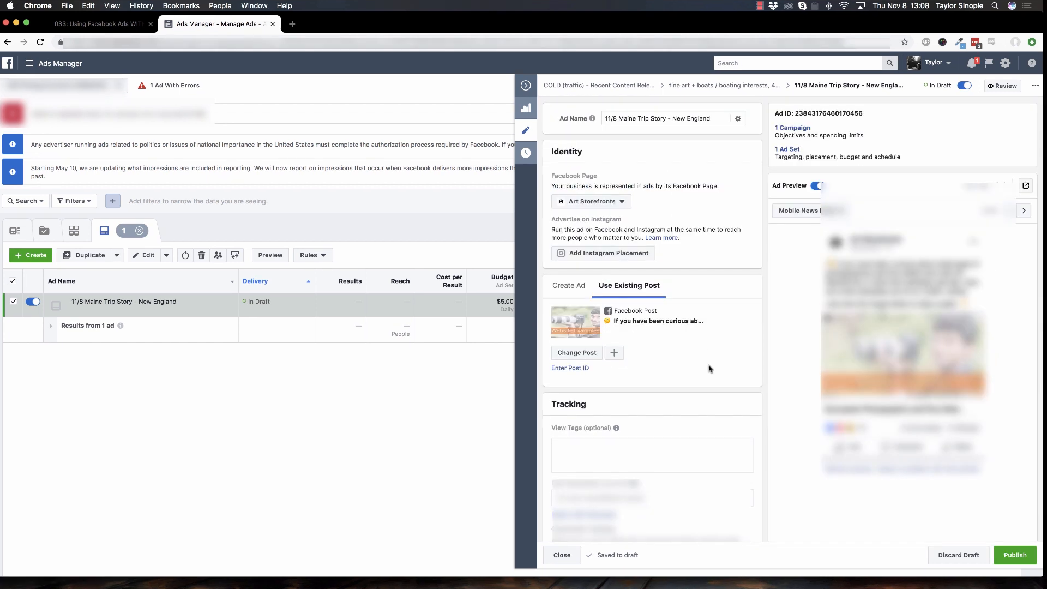
pyautogui.click(1002, 557)
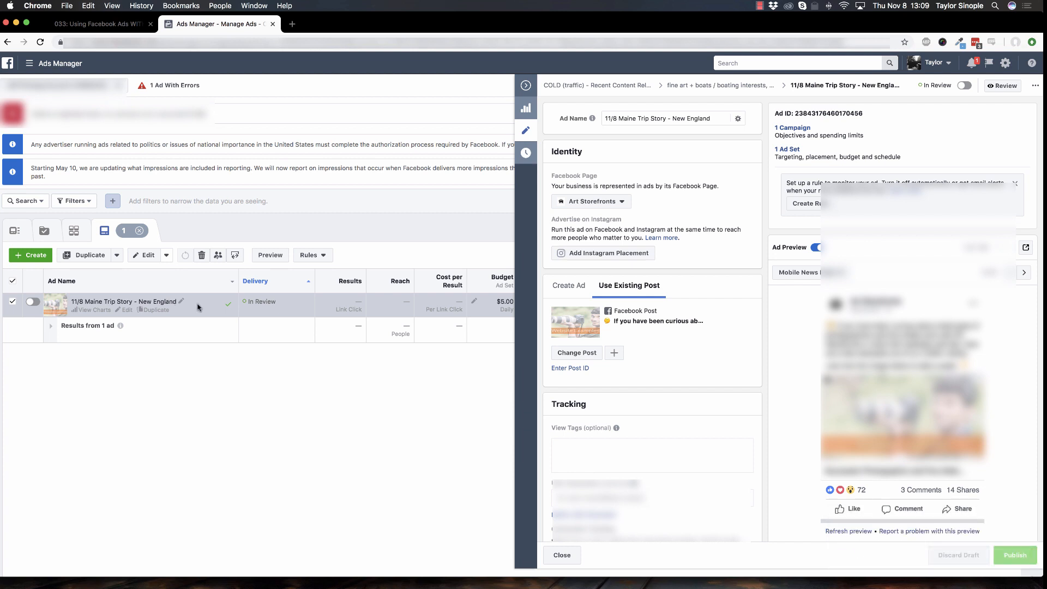
# - Duplicate the New England ad into only the existing "fine art + boats / boating interests, 18-40, USA" ad set, removing the New England ad set
pyautogui.click(158, 310)
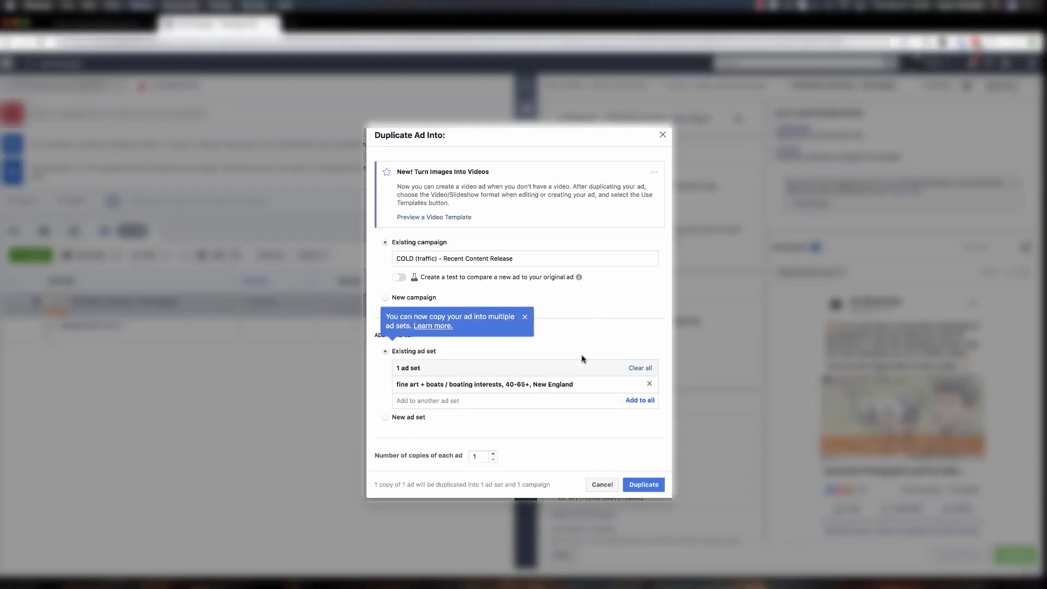
pyautogui.click(524, 316)
pyautogui.scroll(-1, 518, 311)
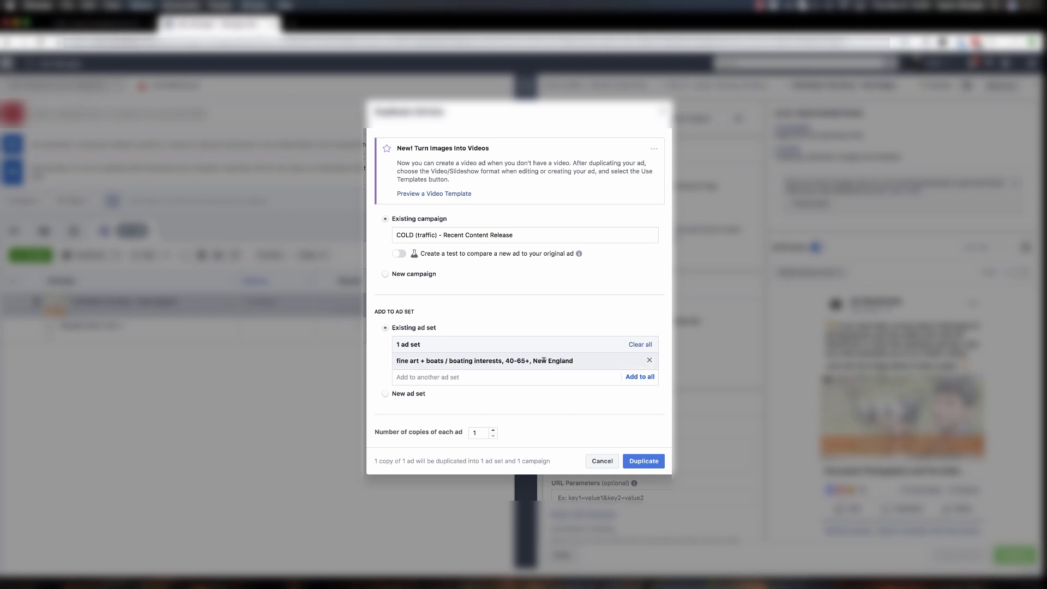
pyautogui.click(460, 376)
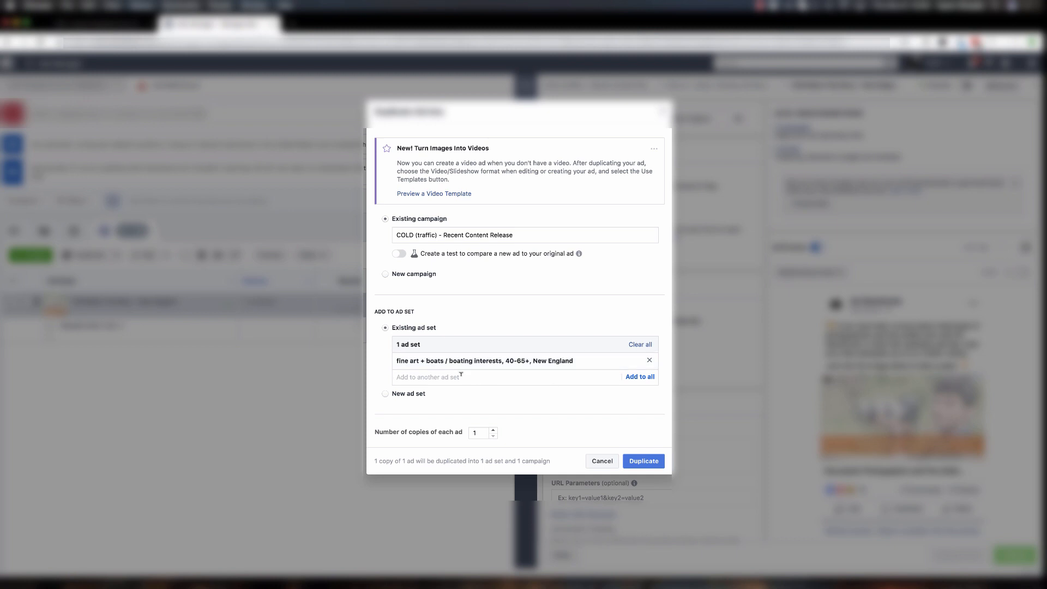
pyautogui.write('fine art')
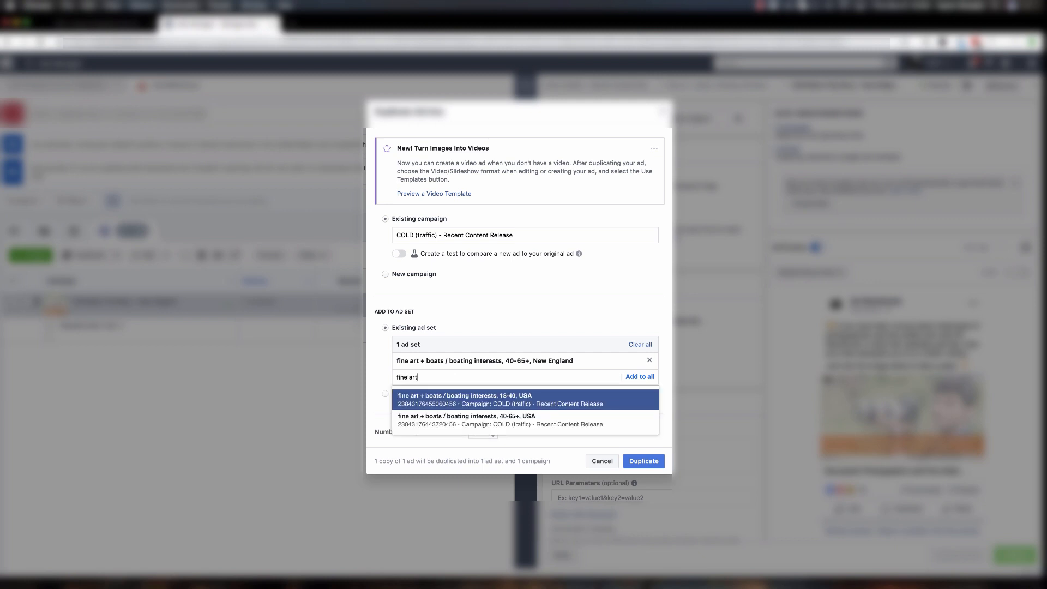
pyautogui.click(504, 401)
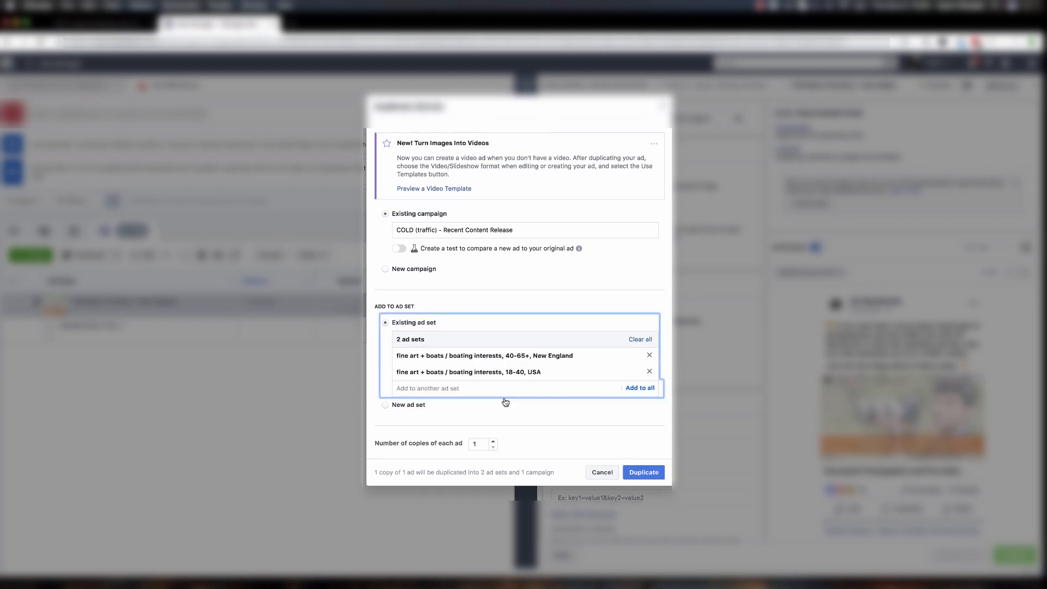
pyautogui.click(651, 357)
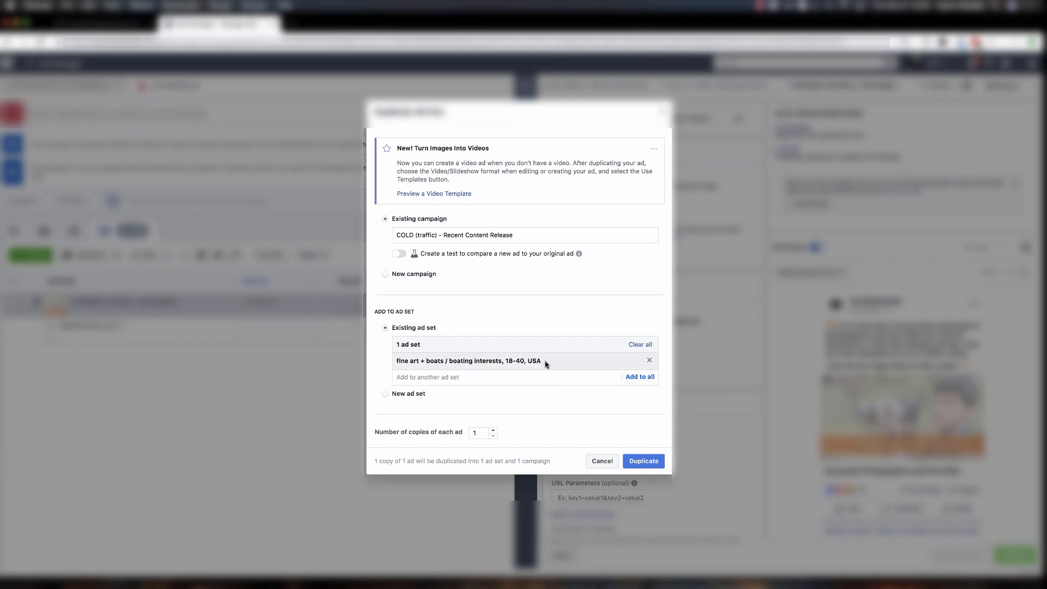
pyautogui.click(644, 461)
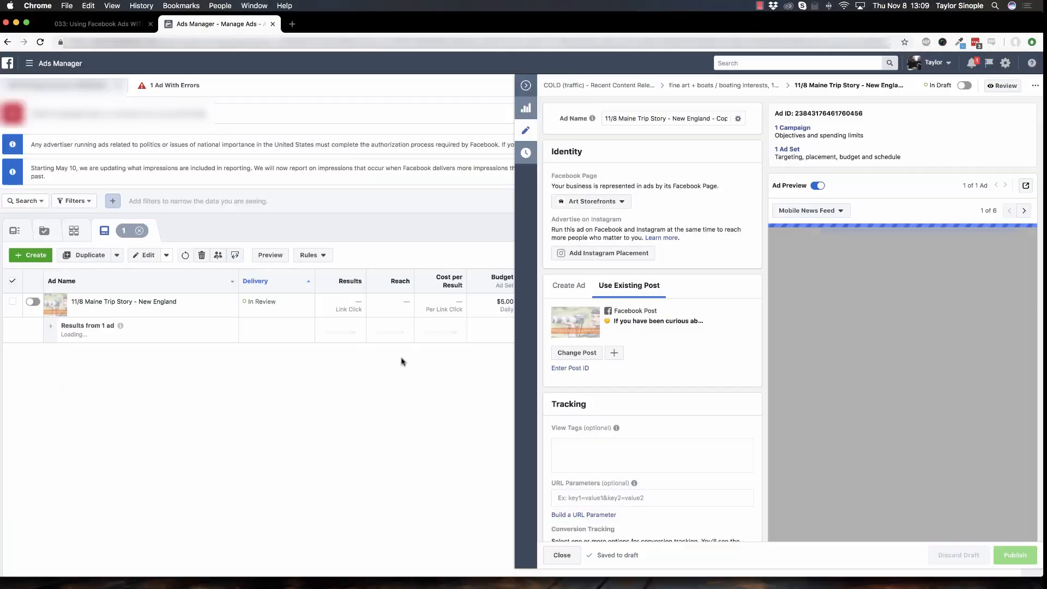
# - Rename the copied ad as "11/8 Maine Trip Story - 18-40"
pyautogui.click(701, 119)
pyautogui.press('super+Right')
pyautogui.hotkey('alt', 'BackSpace')
pyautogui.hotkey('alt', 'BackSpace')
pyautogui.hotkey('alt', 'BackSpace')
pyautogui.write('18')
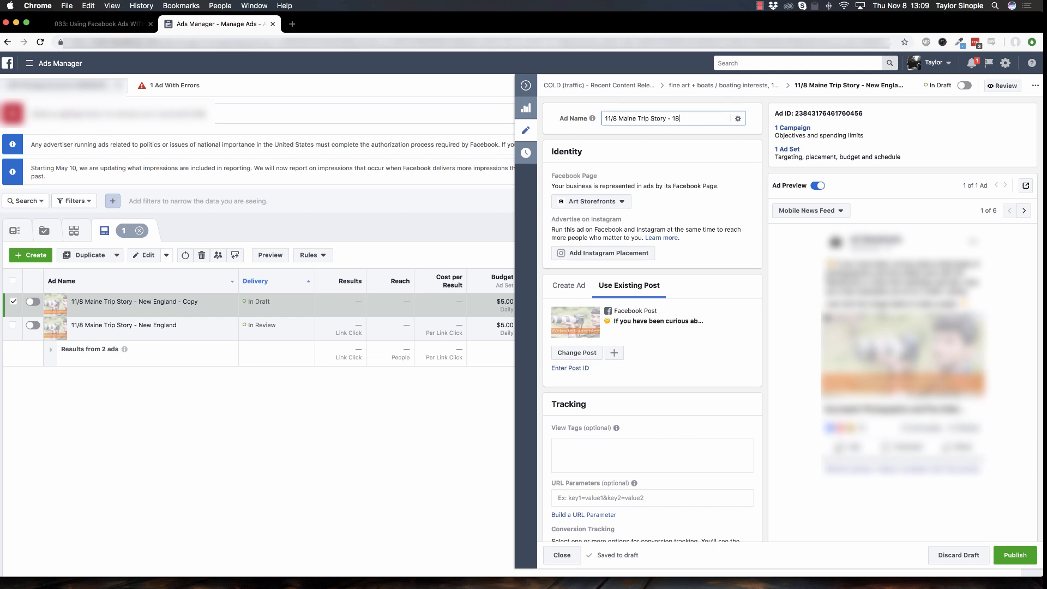
pyautogui.write('-40')
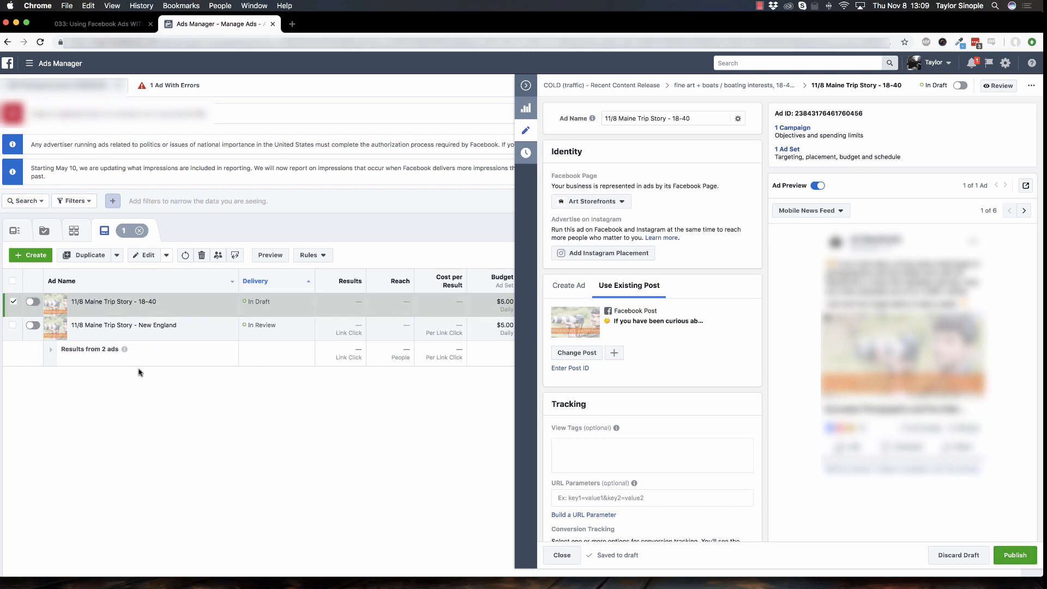
# - Duplicate the New England ad once more for the older age group as "11/8 Maine Trip Story - 40-65+"
pyautogui.click(152, 327)
pyautogui.click(151, 334)
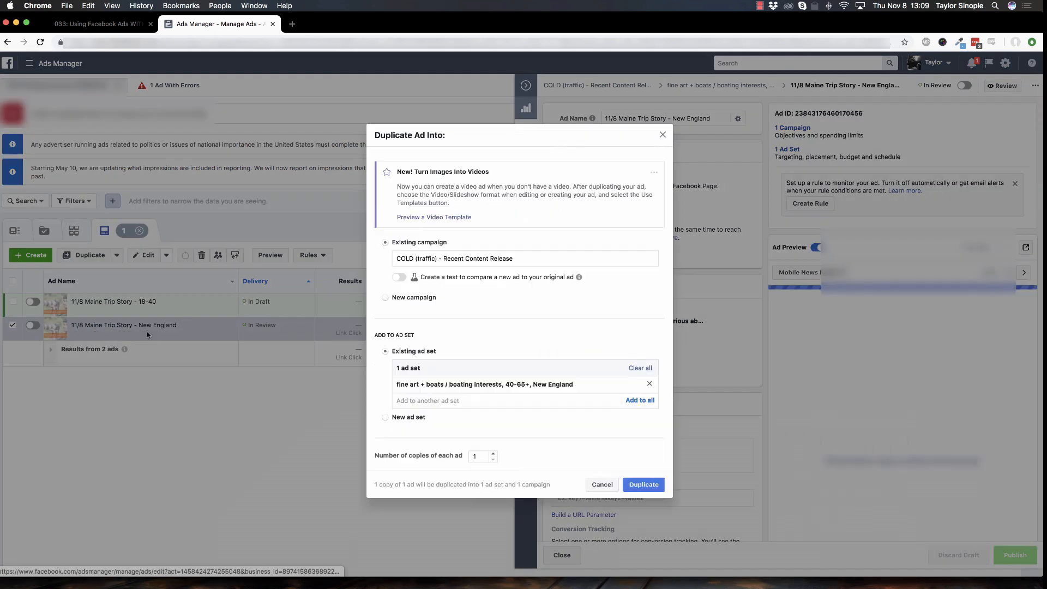
pyautogui.click(644, 484)
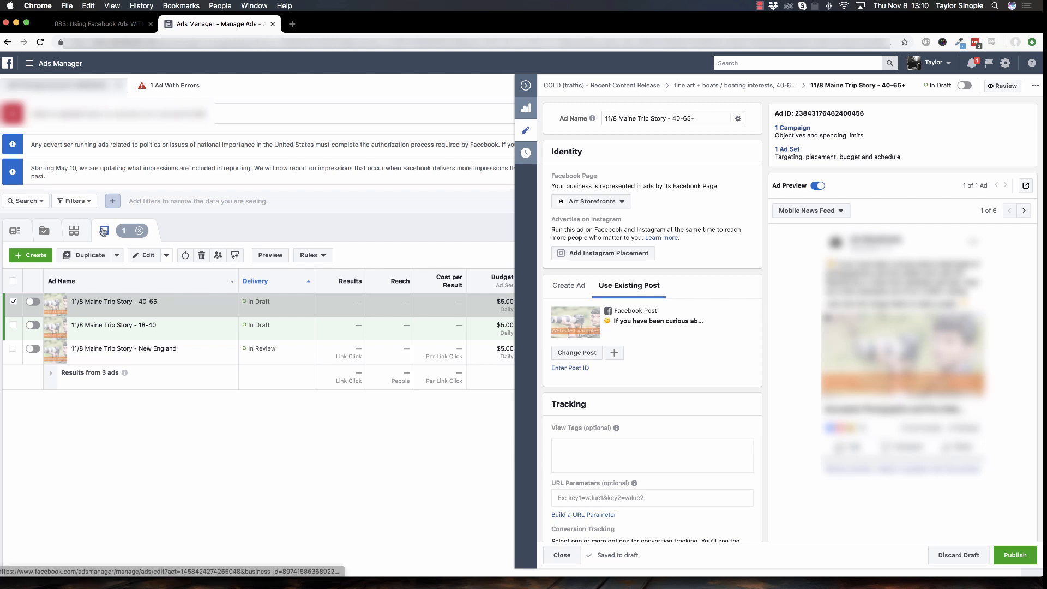